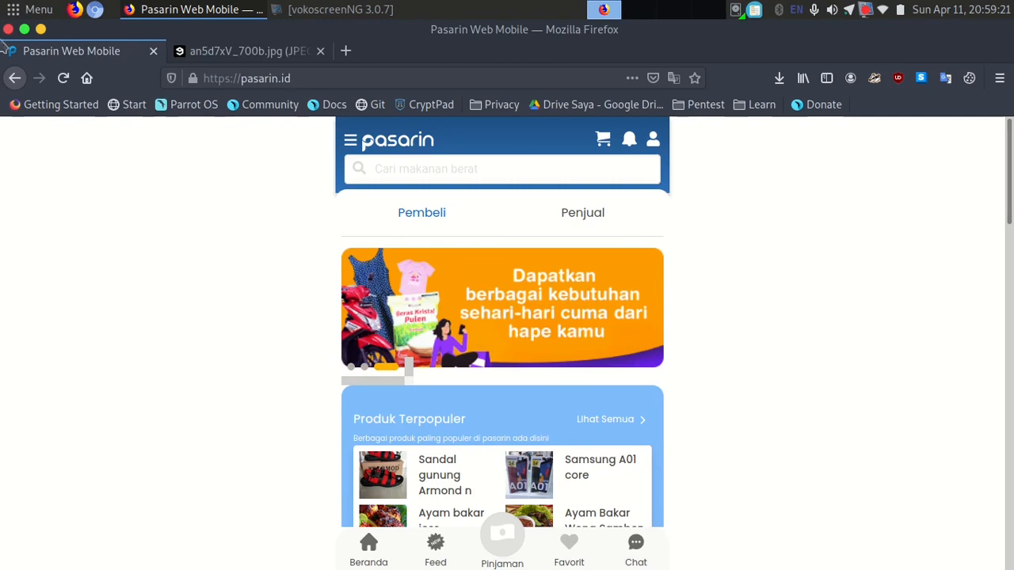
- Launch Wireshark from a new terminal with sudo wireshark, entering the account password
left_click(36, 9)
left_click(895, 248)
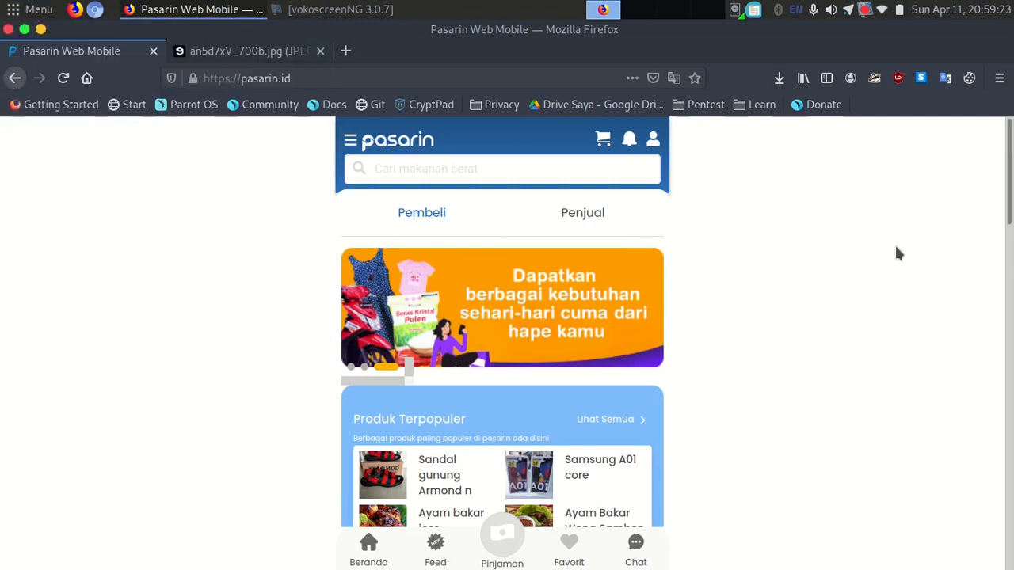
key("ctrl+alt+t")
type("wir")
key("BackSpace")
key("BackSpace")
key("BackSpace")
type("sudo wireshark")
key("Return")
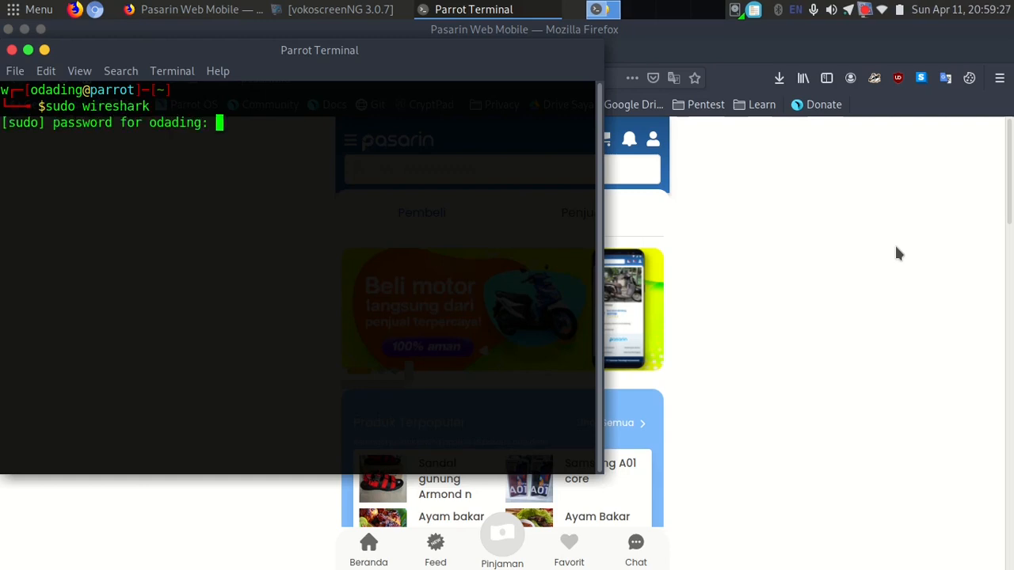
key("Return")
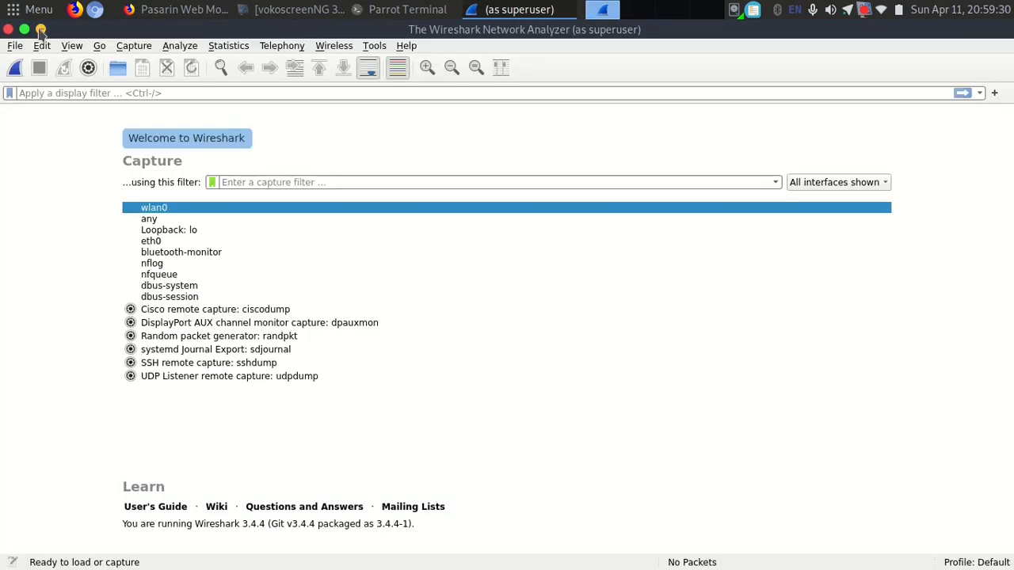
- Minimise the terminal window and bring Wireshark back to the front
left_click(42, 29)
left_click(44, 50)
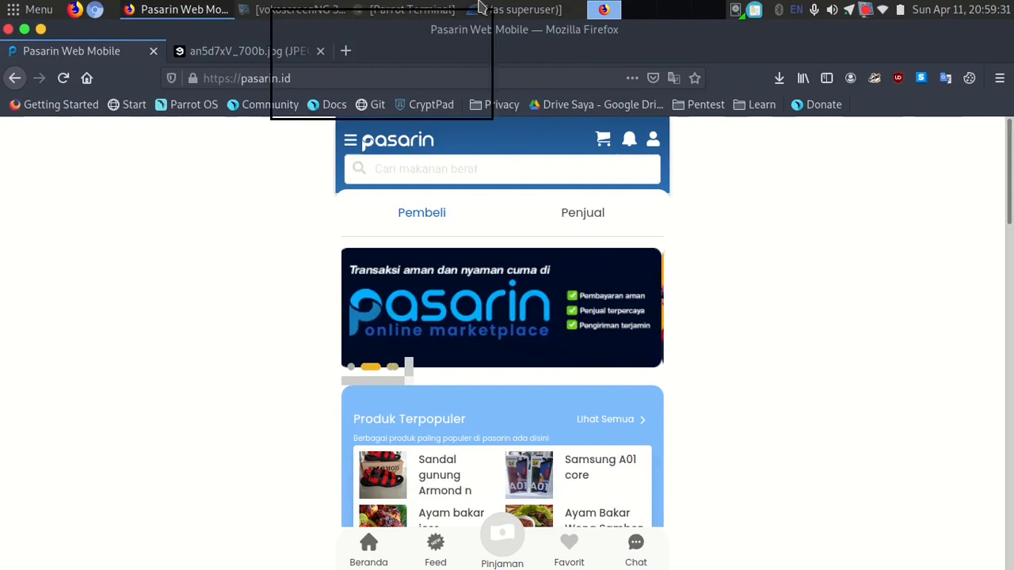
left_click(521, 10)
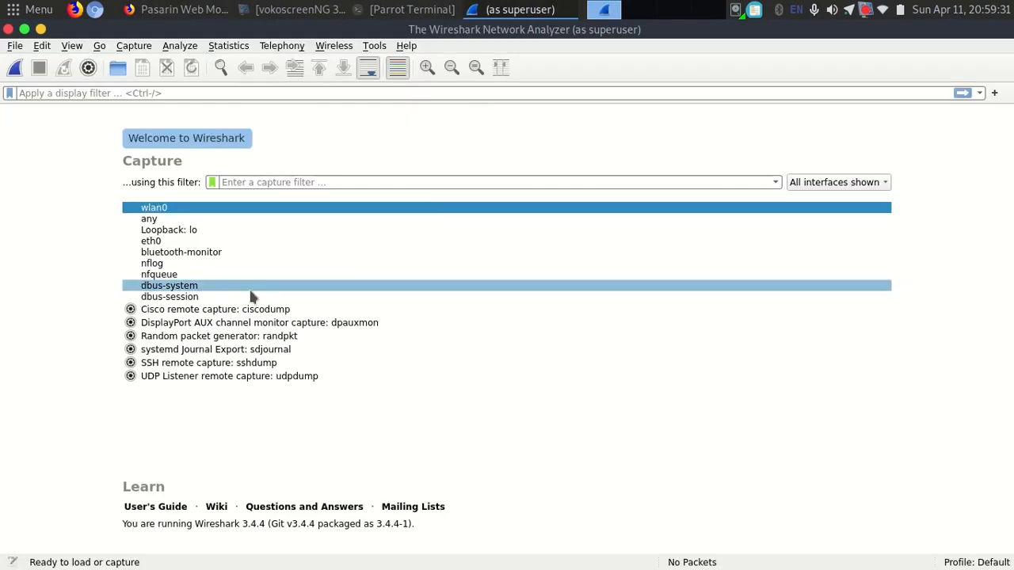
- Check the connected Wi-Fi network and start a live capture on the wlan0 interface
left_click(153, 209)
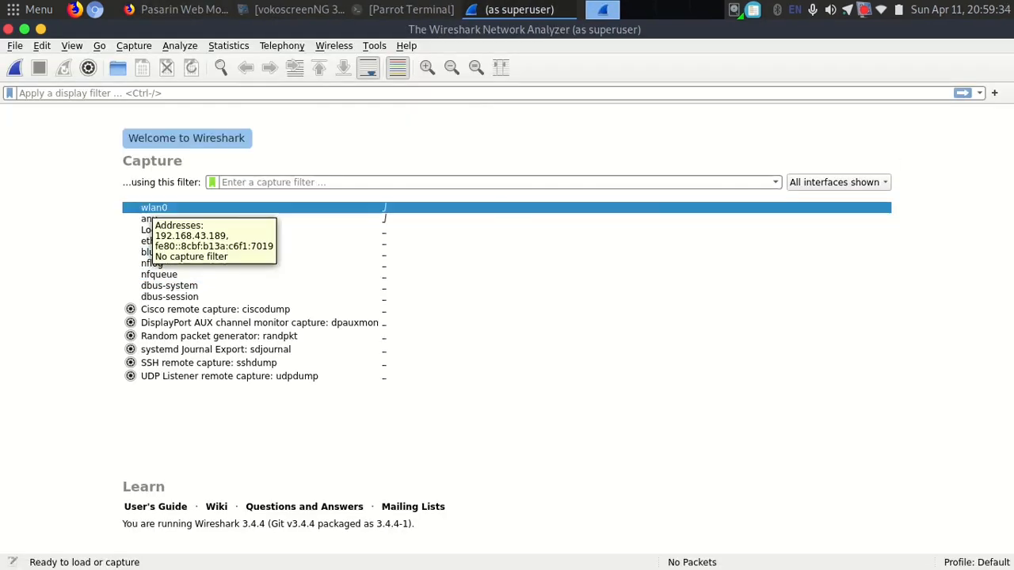
left_click(882, 10)
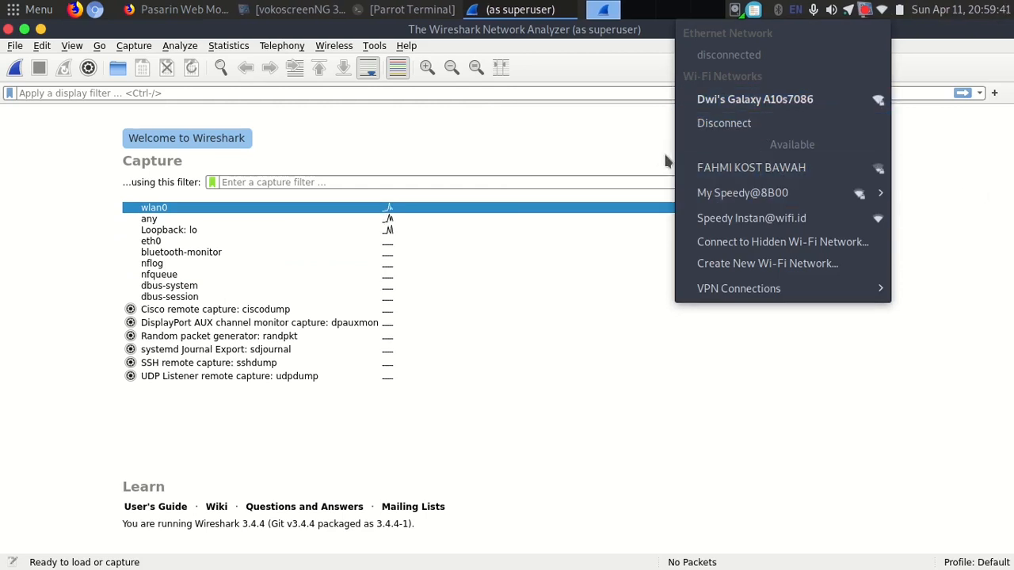
left_click(903, 177)
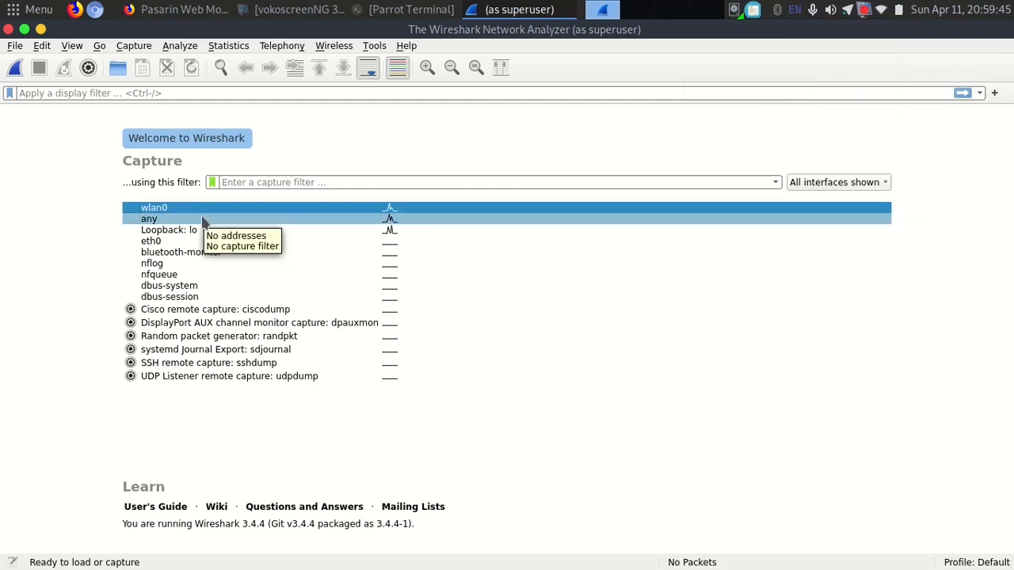
double_click(151, 209)
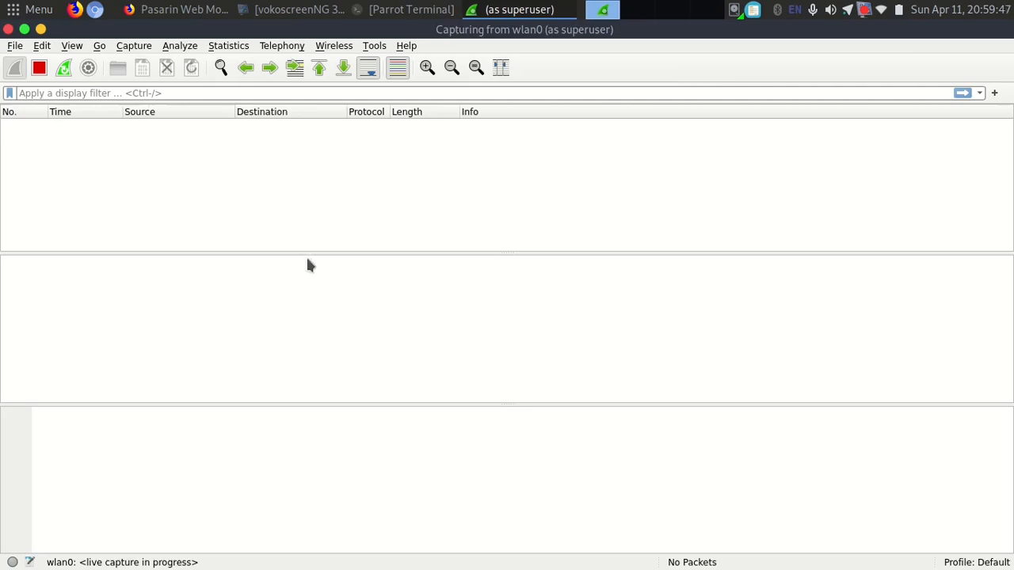
- Apply the display filter udp.port==53 to the live capture
type("udp.port==53")
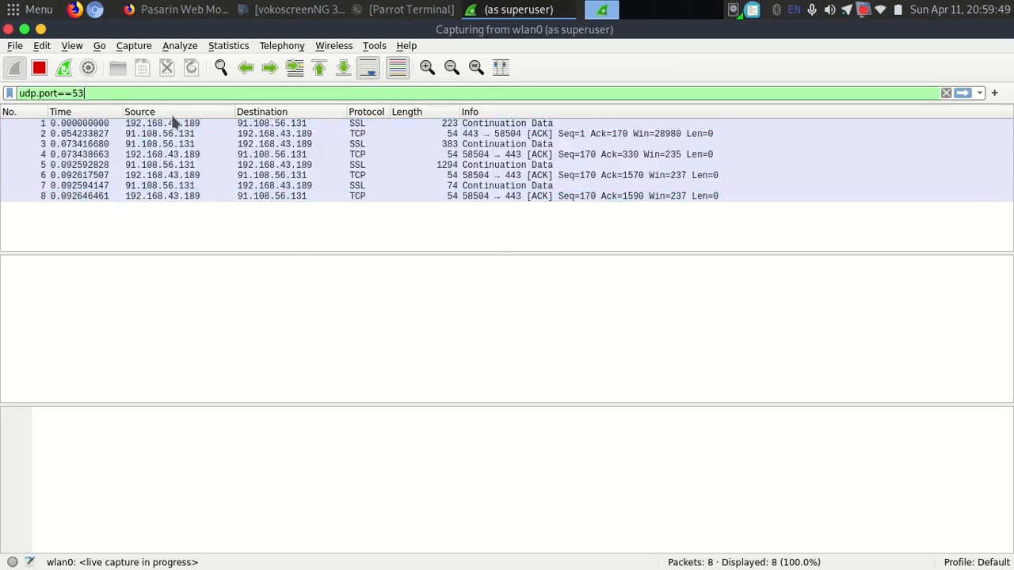
key("Return")
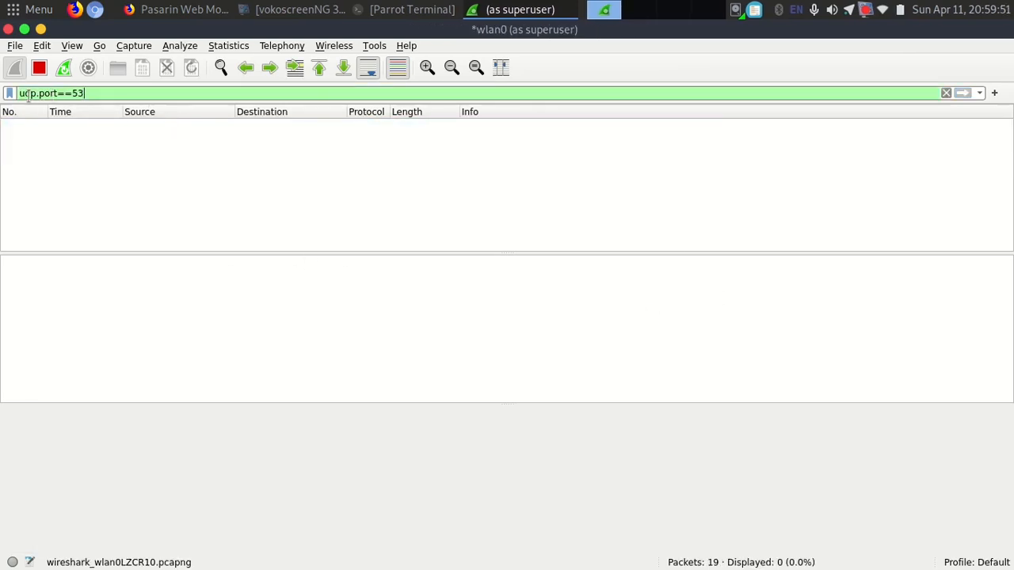
left_click_drag(20, 93, 105, 95)
left_click(144, 184)
left_click_drag(26, 94, 102, 93)
left_click(141, 166)
- Switch to Firefox, view the TCP versus UDP comparison image, and close its tab
left_click(174, 10)
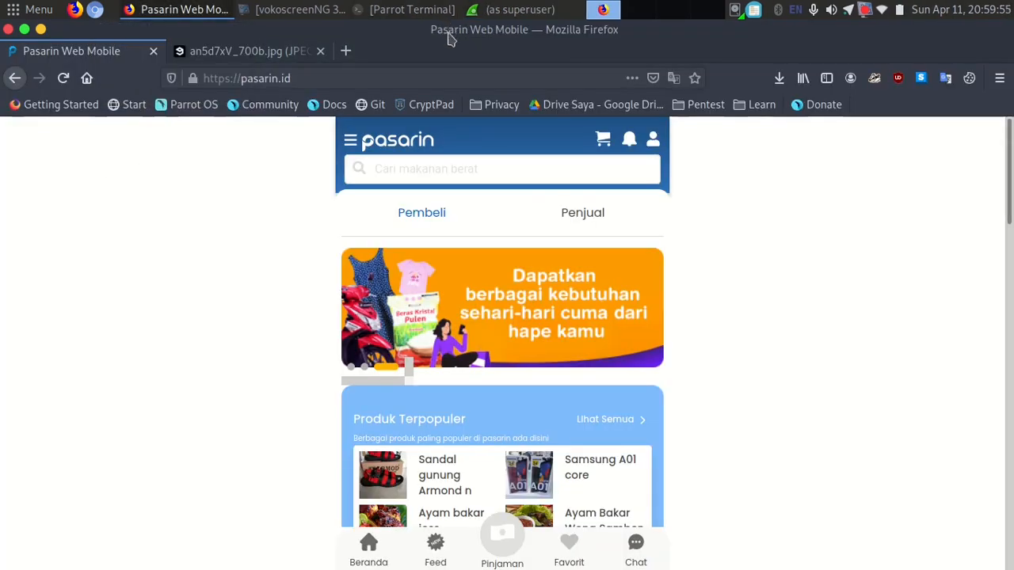
left_click(231, 52)
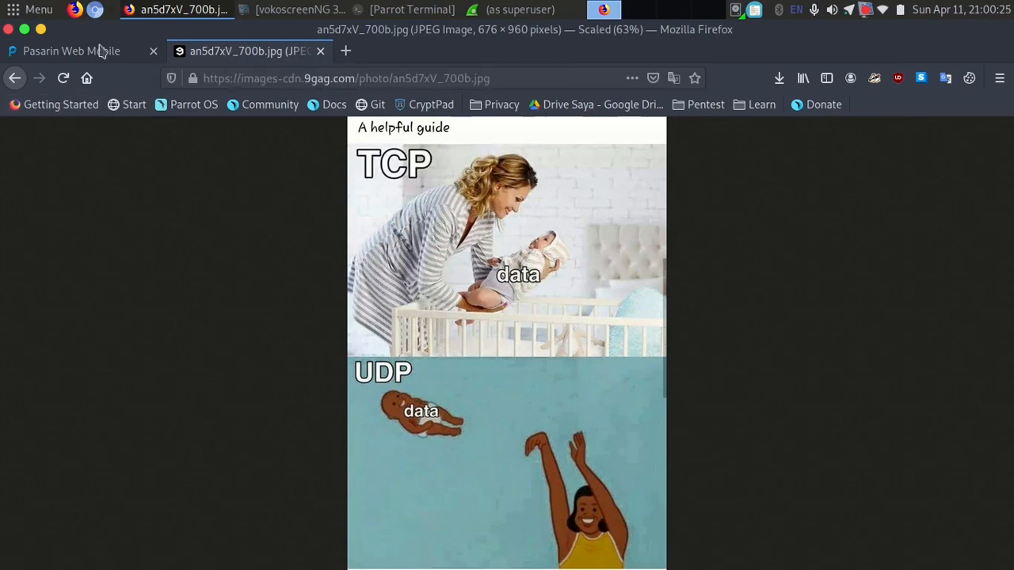
left_click(73, 50)
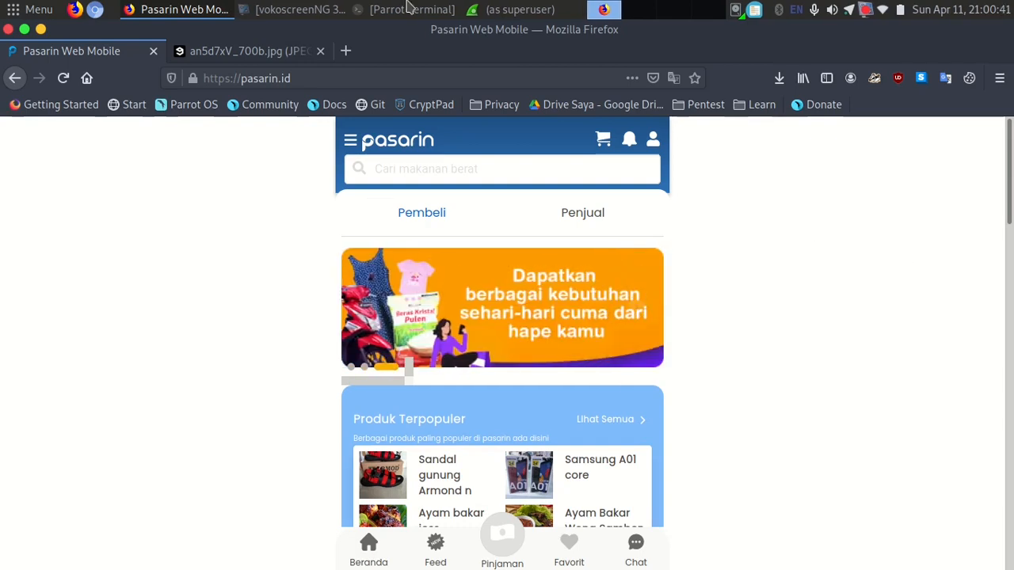
left_click(320, 51)
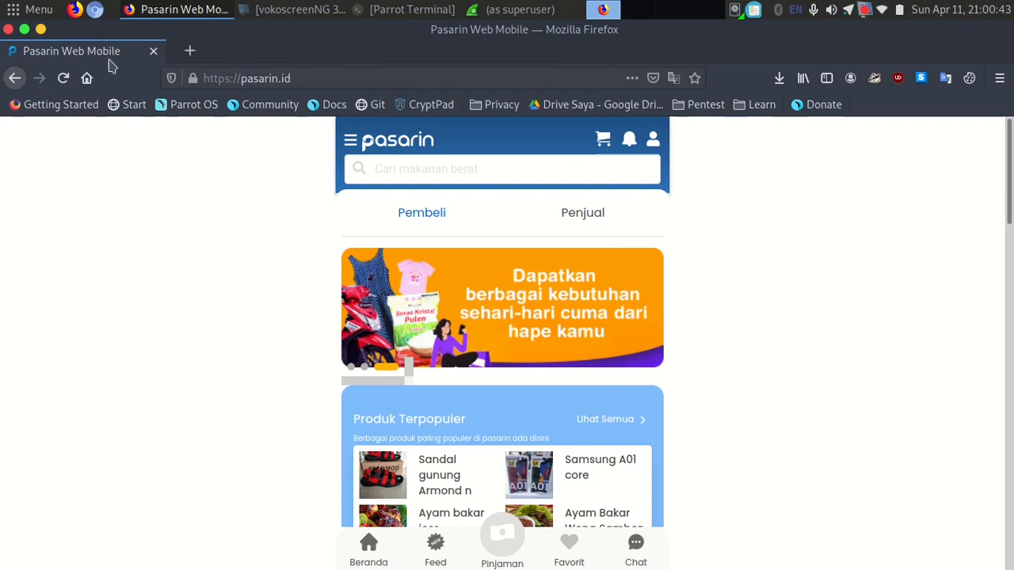
- Reload the pasarin.id page and review the captured DNS packets from the top of the list in Wireshark
left_click(62, 77)
left_click(510, 10)
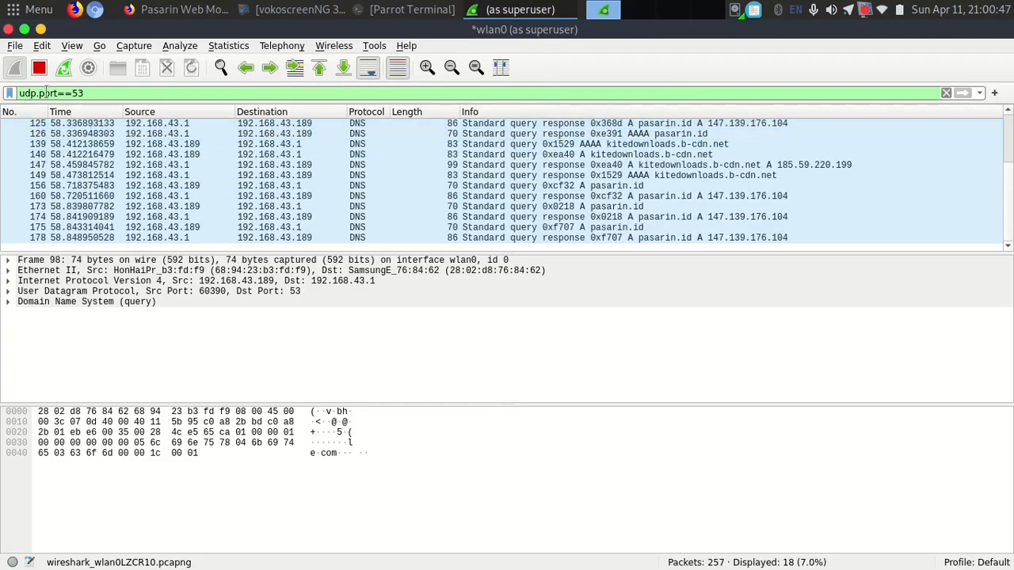
scroll(396, 190, "up", 2)
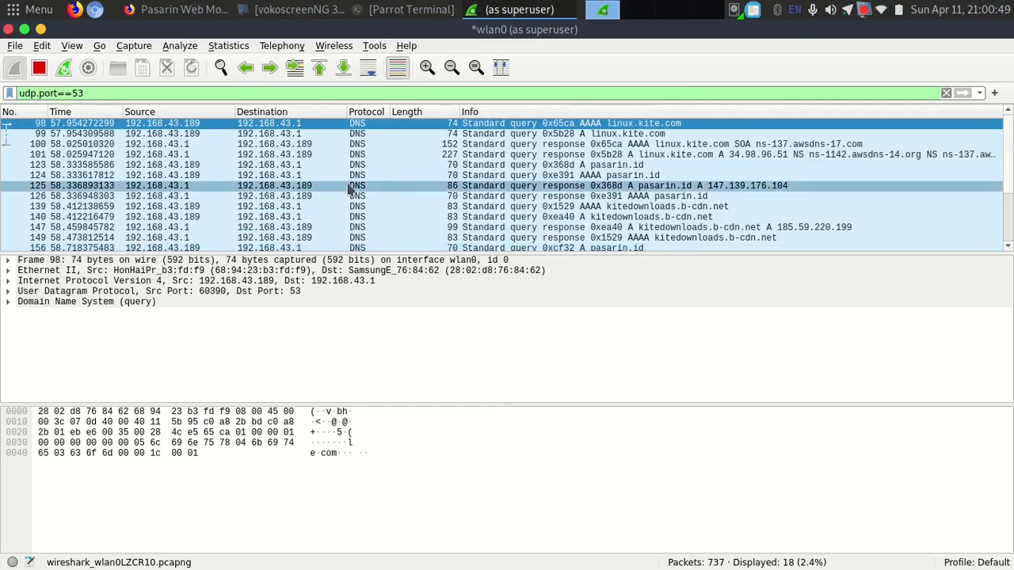
- Stop and close the current capture without saving, and start a fresh one on wlan0
left_click(39, 69)
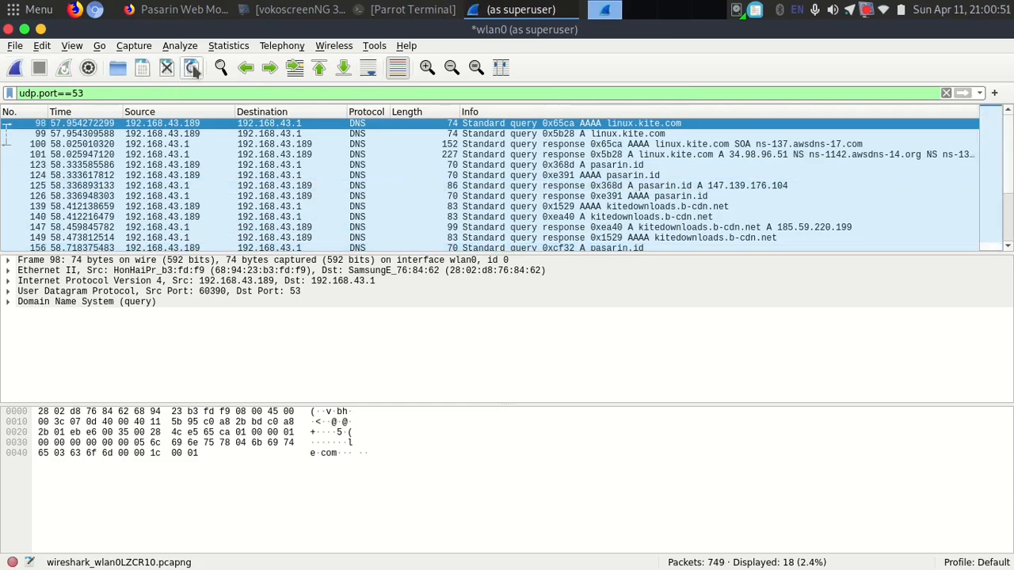
left_click(167, 68)
left_click(530, 285)
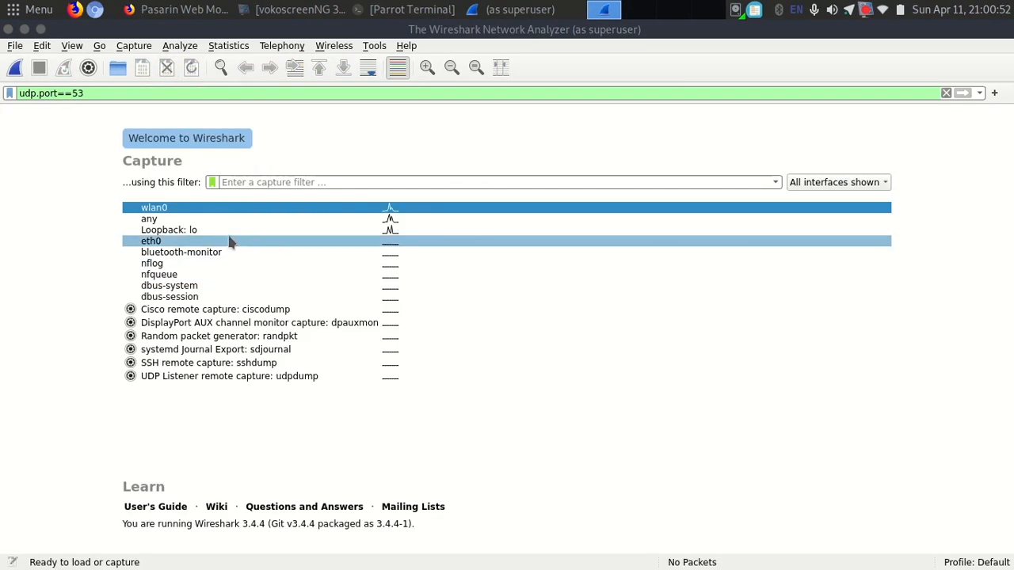
double_click(182, 209)
- Reload the pasarin.id page in Firefox and return to the Wireshark capture filtered by udp.port==53
left_click(178, 10)
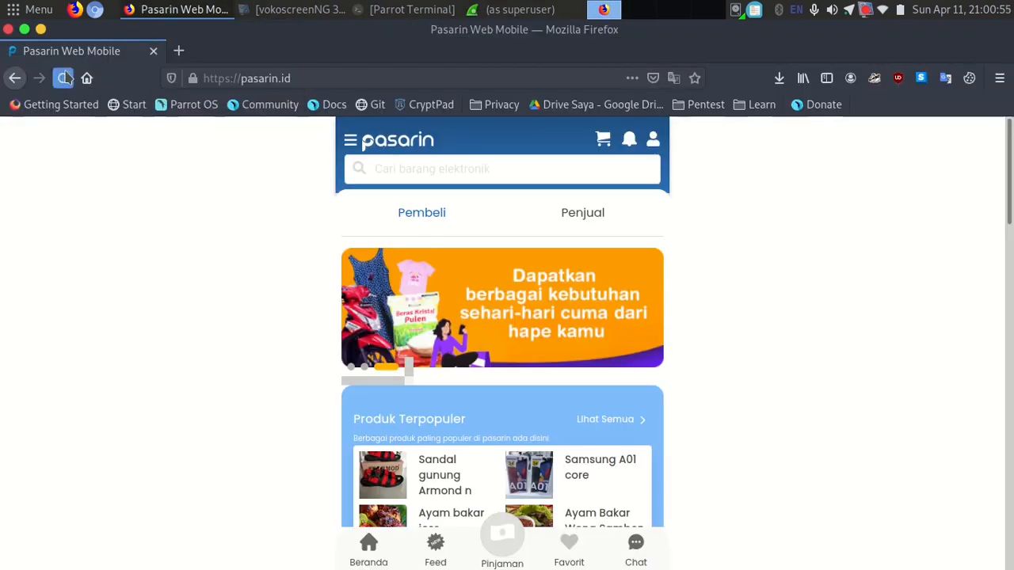
left_click(63, 78)
left_click(520, 10)
key("Return")
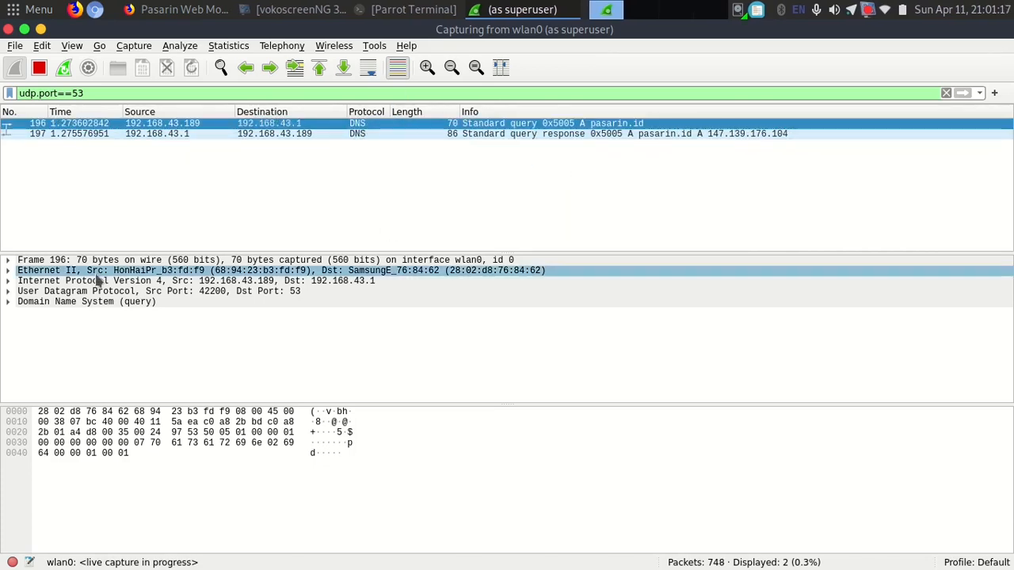
- Expand the User Datagram Protocol and Timestamps details of the pasarin.id query and select its Destination Port field
left_click(8, 292)
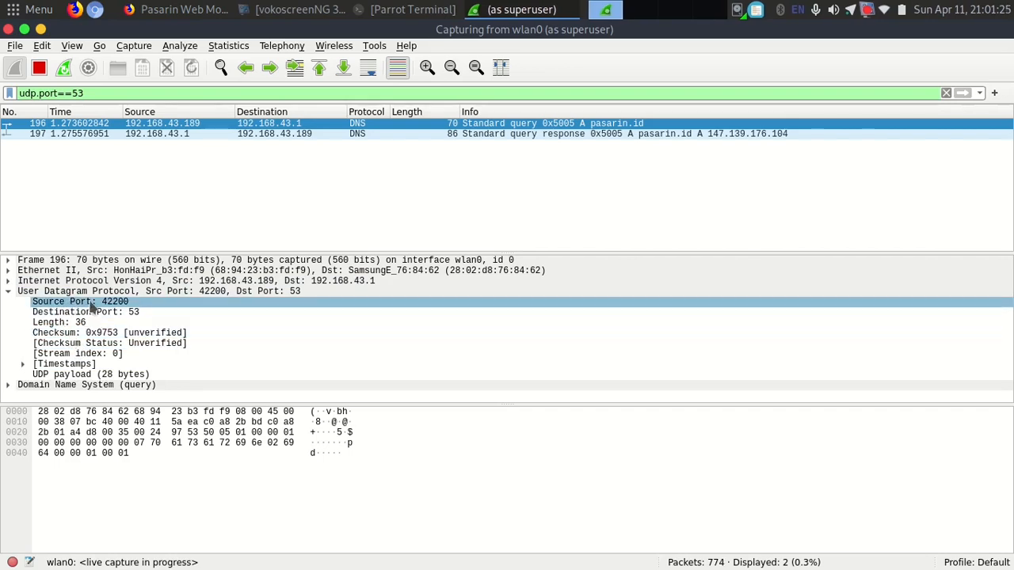
left_click(23, 364)
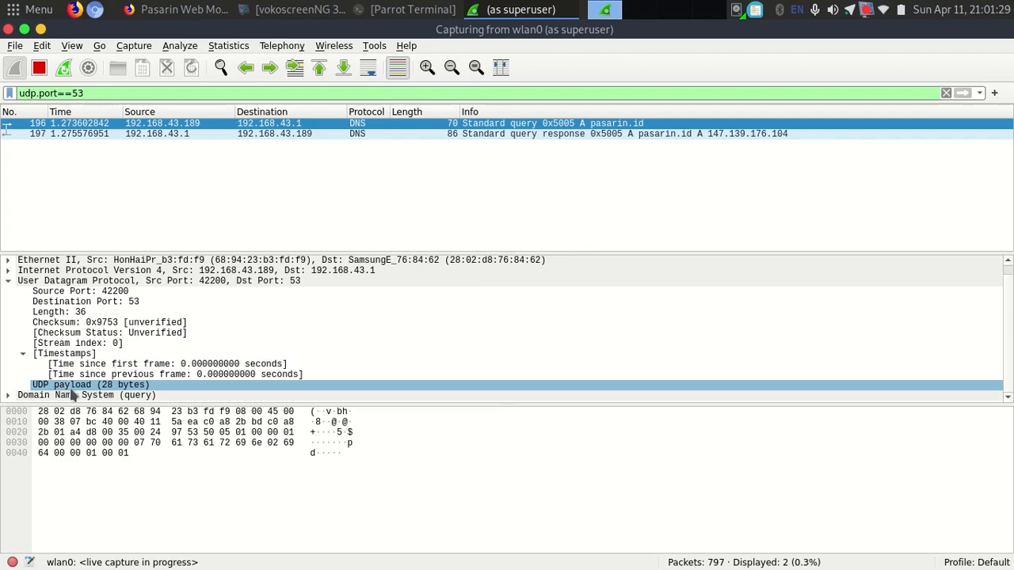
left_click(129, 305)
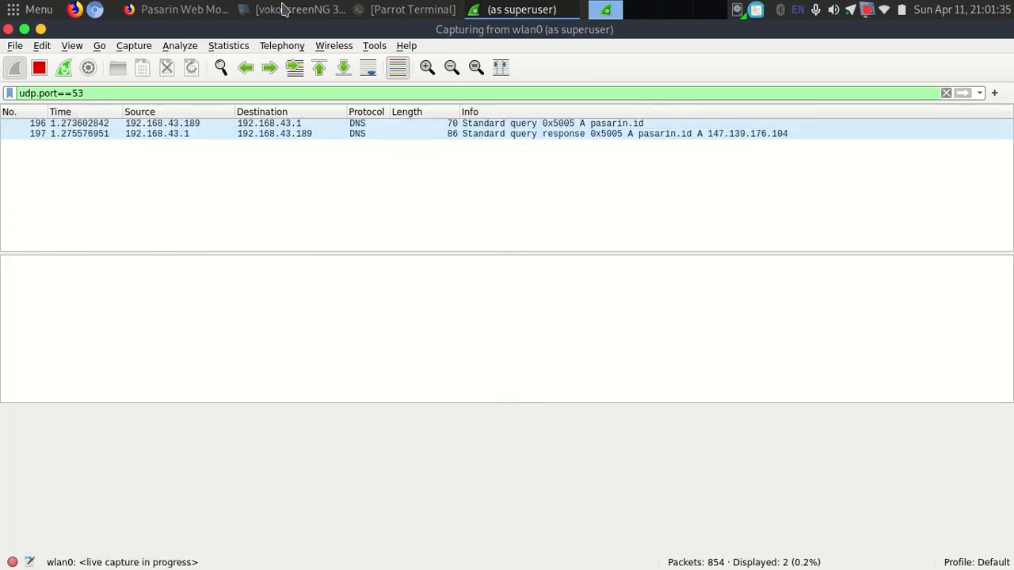
- Switch to Firefox, show the Penjual section of Pasarin, and open the Facebook group A Year of Running through Gabung
left_click(182, 9)
scroll(412, 349, "down", 3)
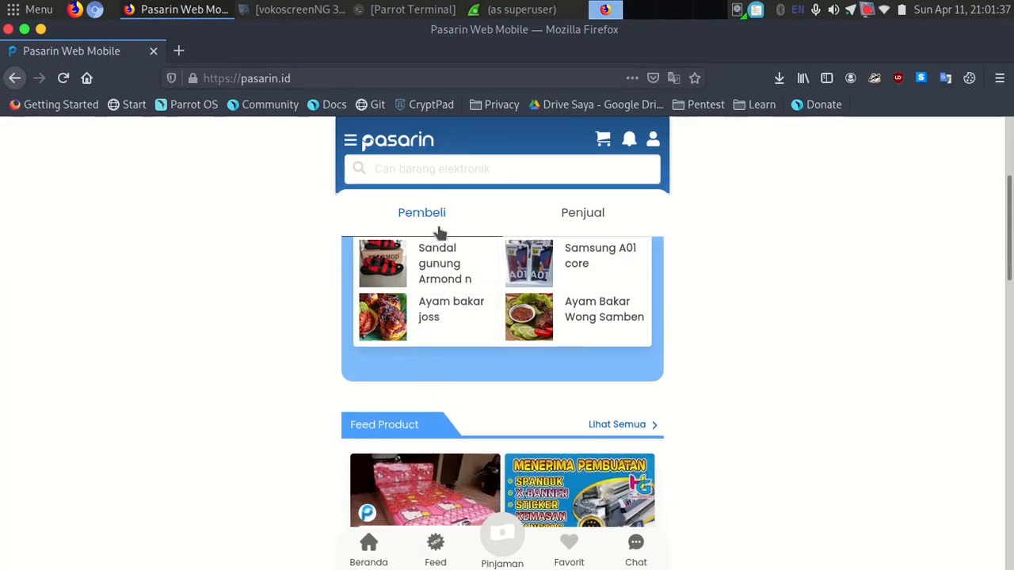
left_click(576, 220)
left_click(545, 16)
left_click(604, 8)
scroll(510, 334, "down", 2)
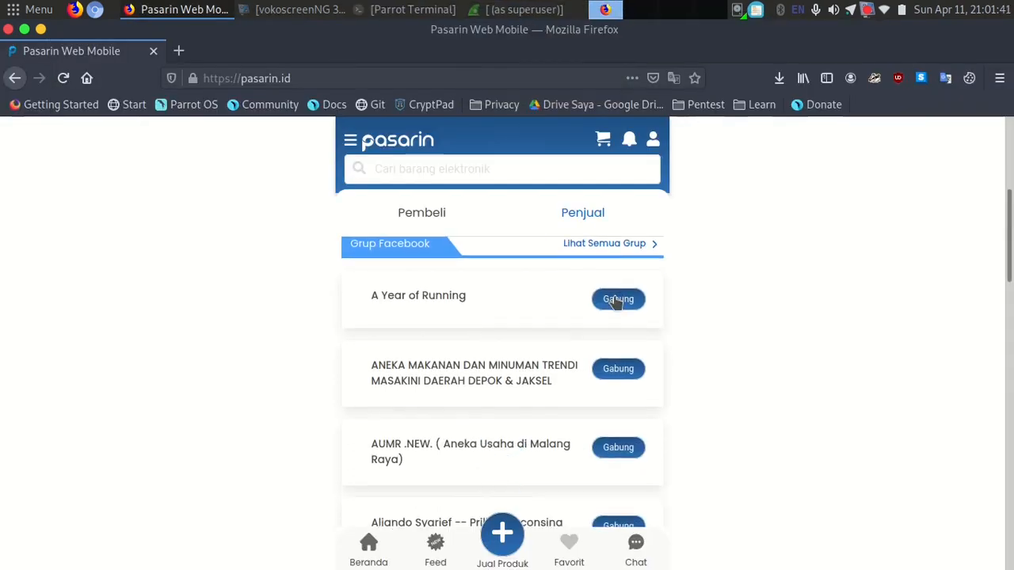
left_click(616, 300)
left_click(514, 9)
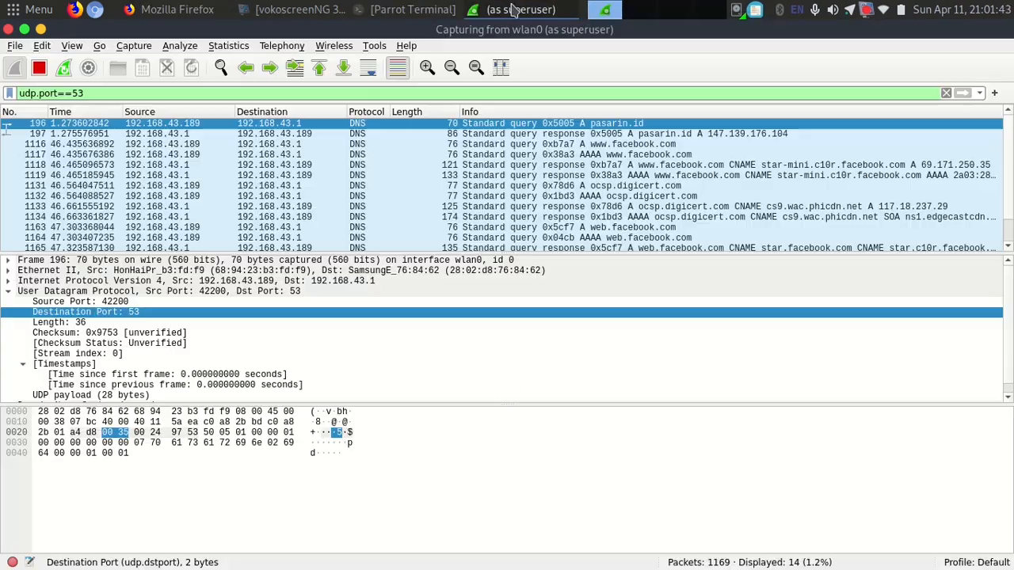
left_click(507, 156)
left_click(557, 144)
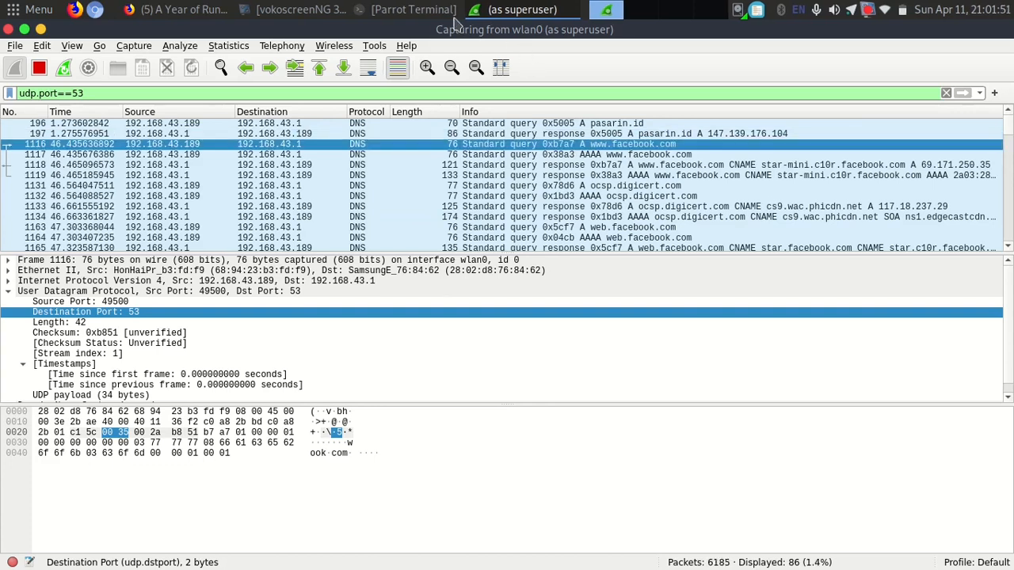
- Return Firefox from the Facebook group to the Pasarin page and minimise the browser window
left_click(182, 10)
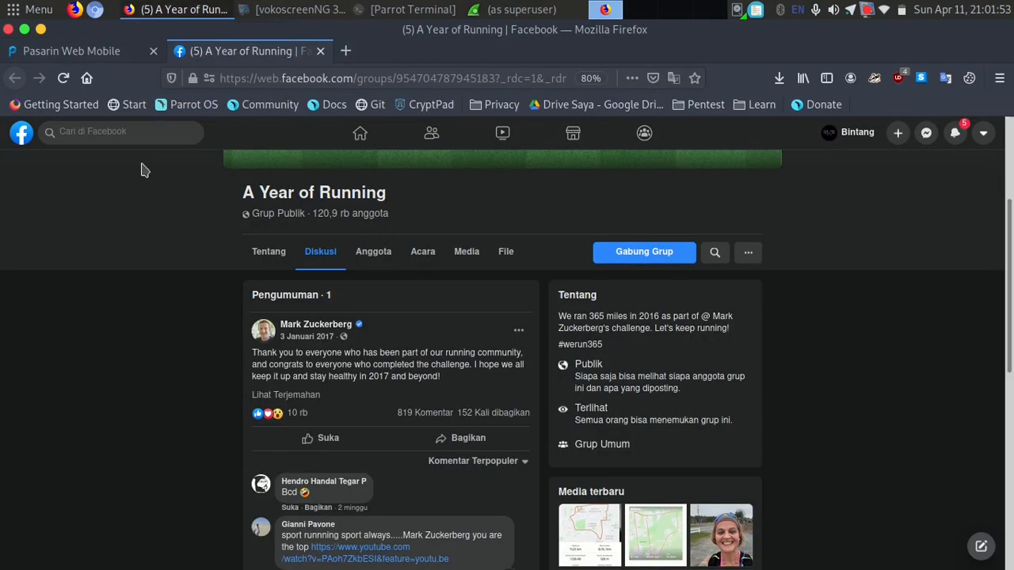
left_click(101, 50)
left_click(187, 10)
- Follow the UDP stream of the first pasarin.id query packet and highlight the stream's text
left_click(450, 124)
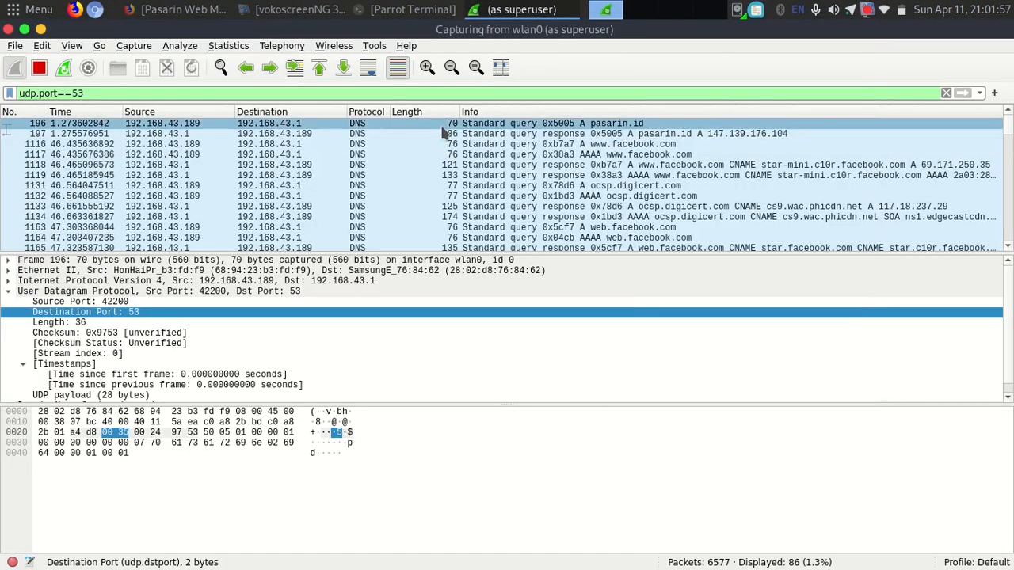
right_click(451, 128)
mouse_move(554, 324)
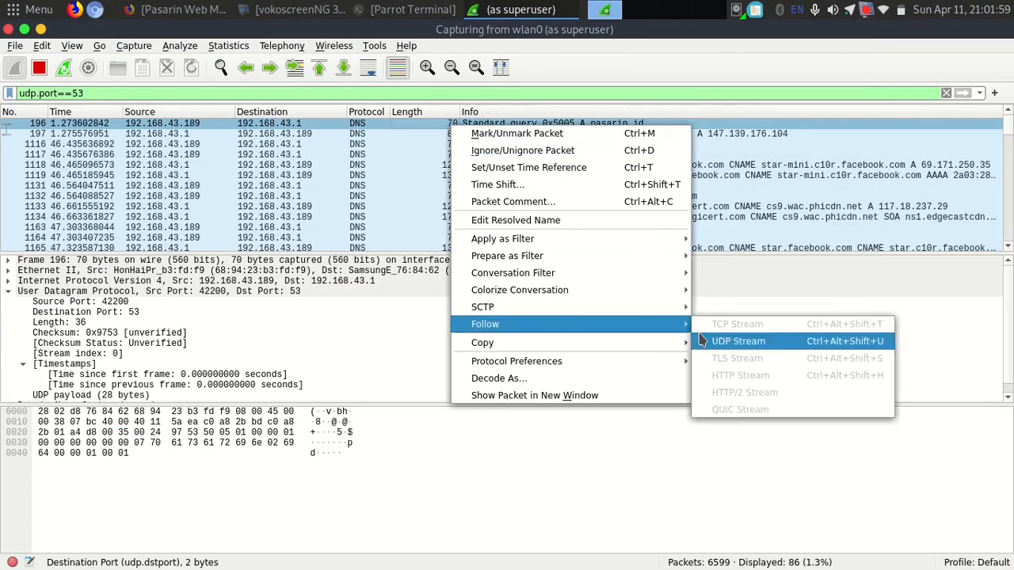
left_click(718, 341)
left_click_drag(430, 30, 277, 30)
left_click_drag(81, 61, 358, 69)
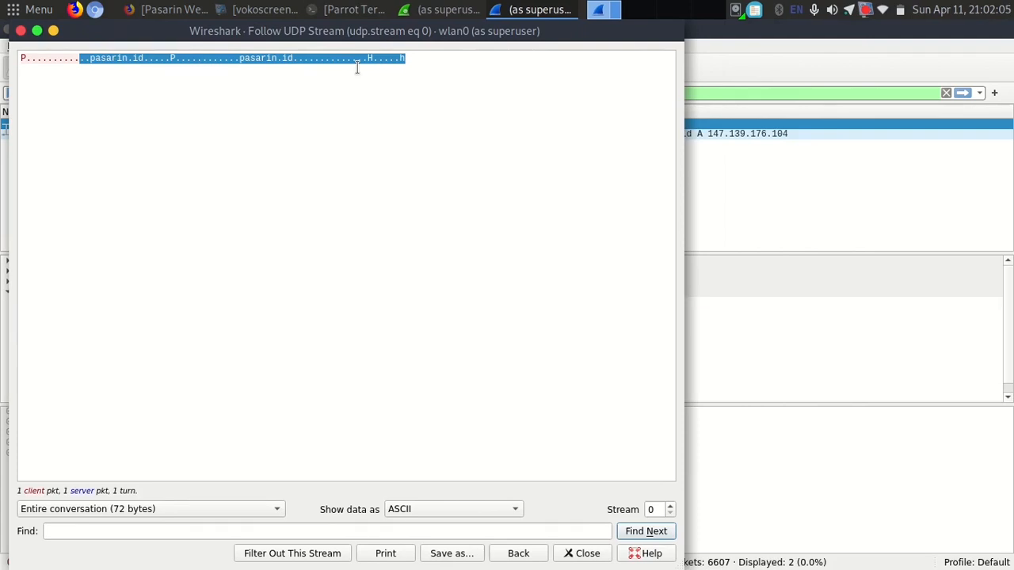
- Examine the contents of UDP stream 1 and advance the stream view to stream 2
left_click(670, 507)
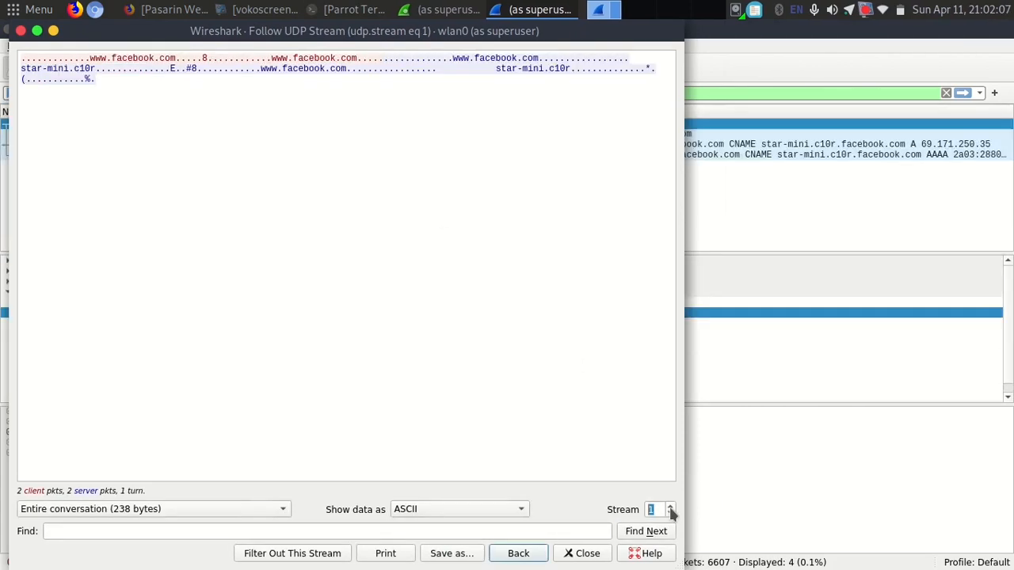
left_click_drag(84, 57, 607, 97)
left_click(575, 98)
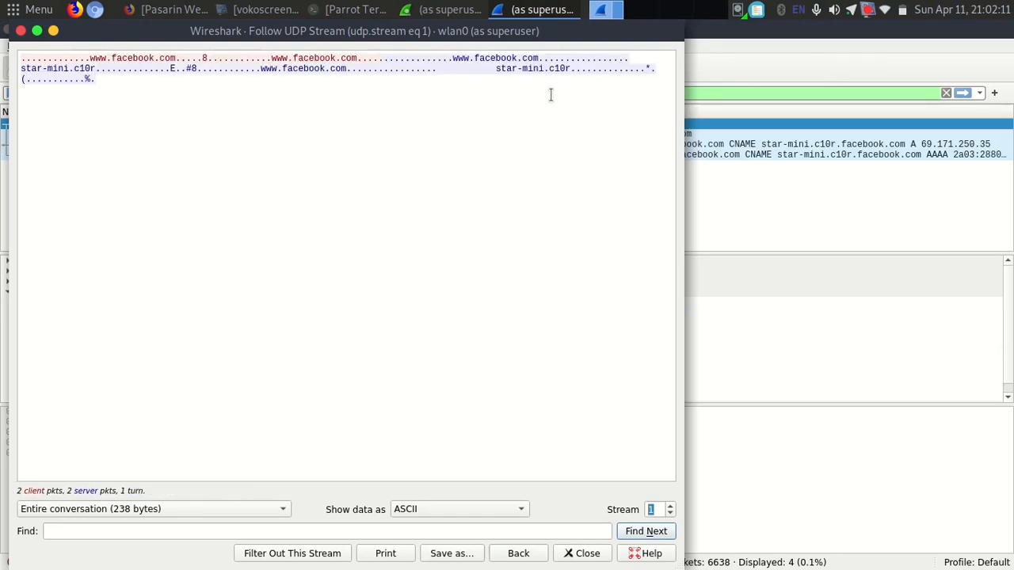
left_click(670, 506)
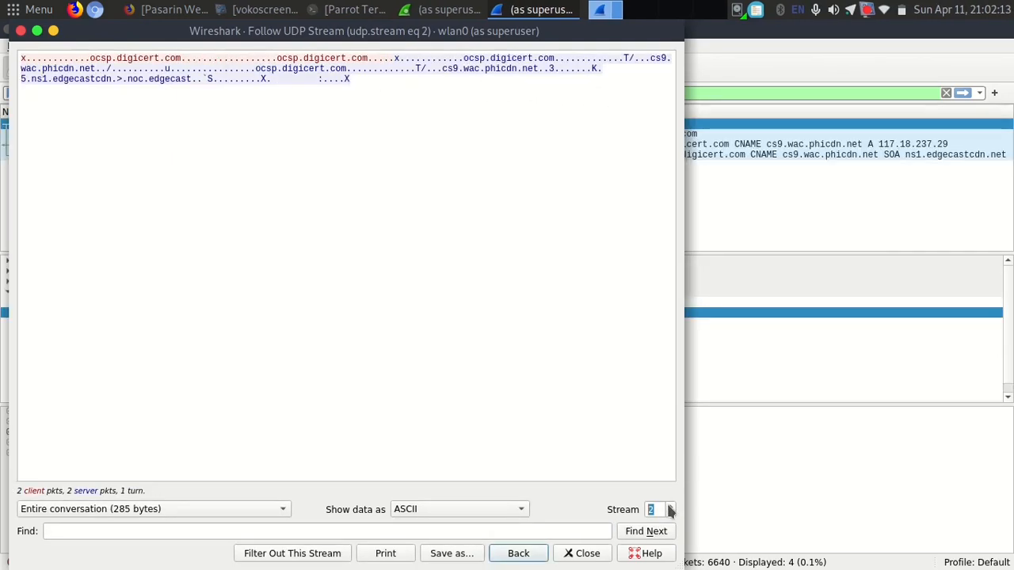
- Examine the text of UDP stream 2, and advance the stream view to stream 5
left_click(97, 68)
left_click_drag(97, 68, 190, 58)
left_click(634, 315)
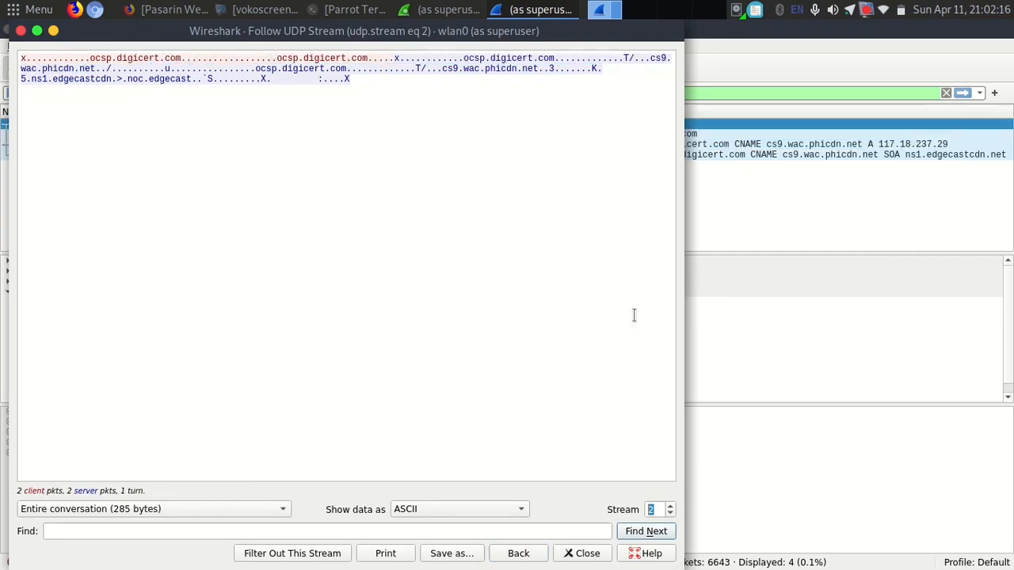
left_click(669, 506)
left_click(670, 505)
left_click(670, 506)
left_click(669, 506)
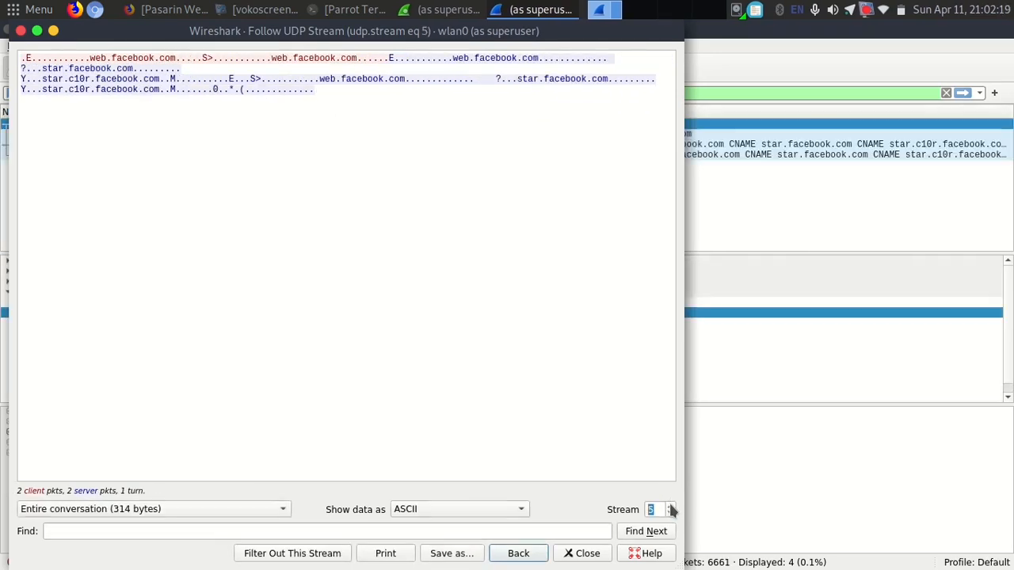
- Advance through the UDP streams from 5 up to stream 22, and close the stream window
left_click(669, 506)
left_click(669, 506)
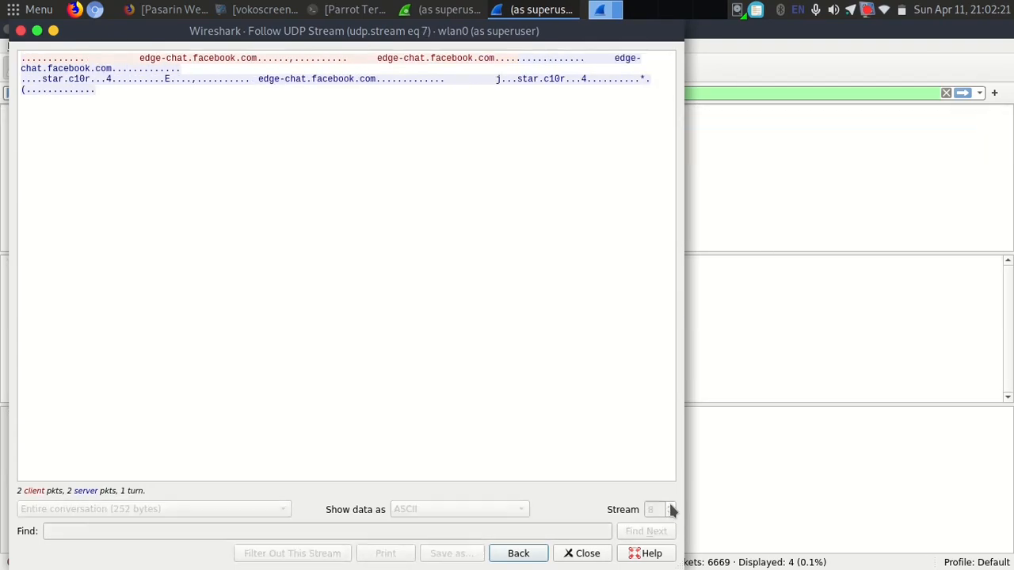
left_click(669, 506)
left_click(669, 506)
left_click(669, 506)
left_click(669, 506)
left_click(669, 506)
left_click(670, 506)
left_click(669, 506)
left_click(669, 506)
left_click(669, 506)
left_click(670, 506)
left_click(669, 506)
left_click(669, 506)
left_click(669, 506)
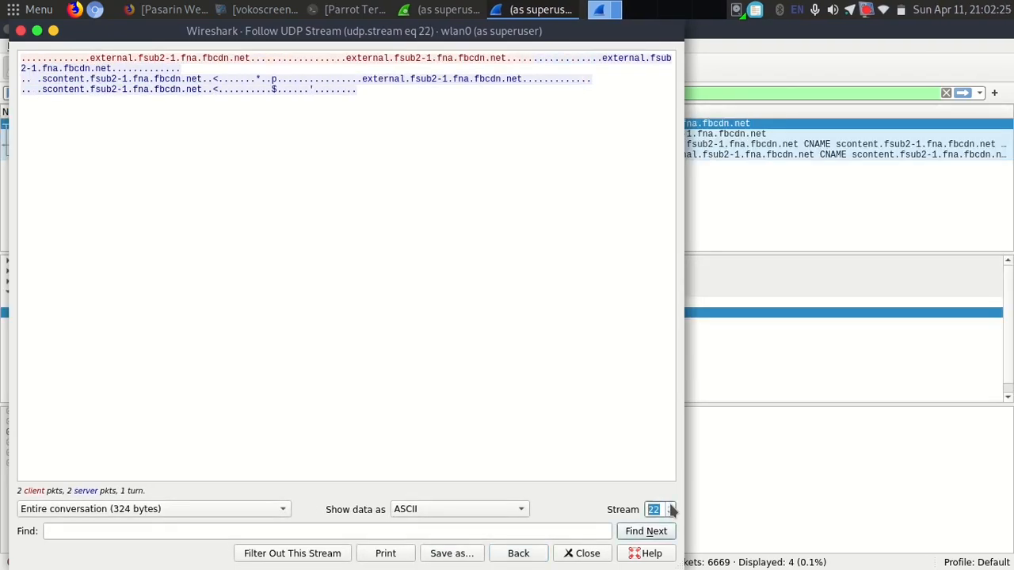
left_click(21, 31)
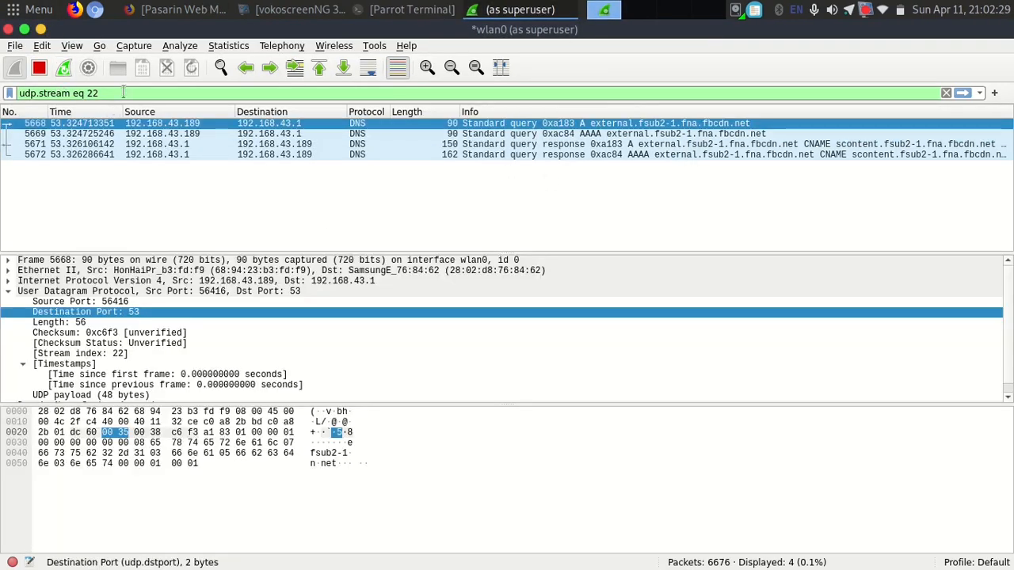
- Filter the packet list with udp.port==53 and select DNS response packet 5672 for external.fsub2-1.fna.fbcdn.net
left_click_drag(122, 94, 4, 65)
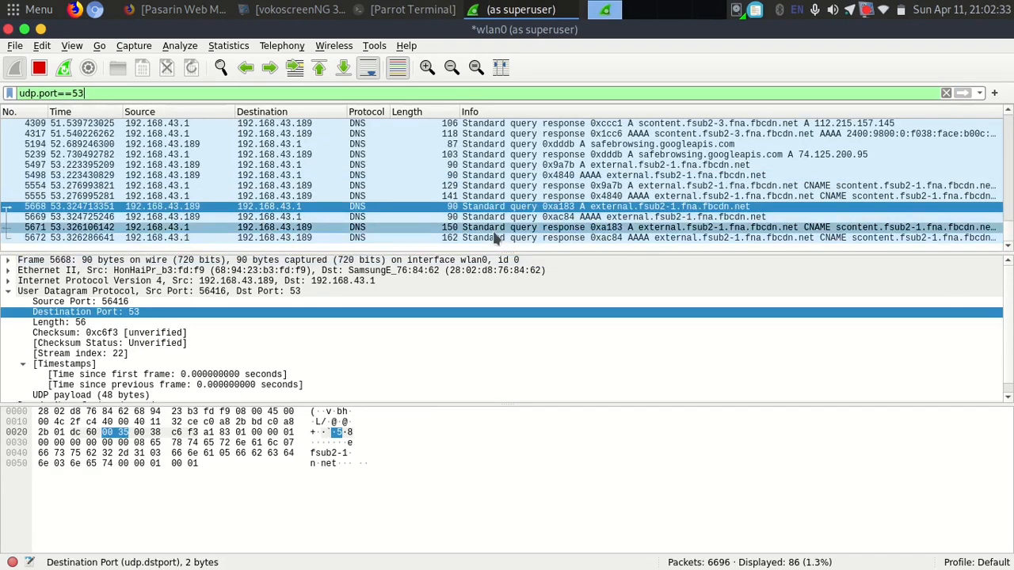
left_click(439, 228)
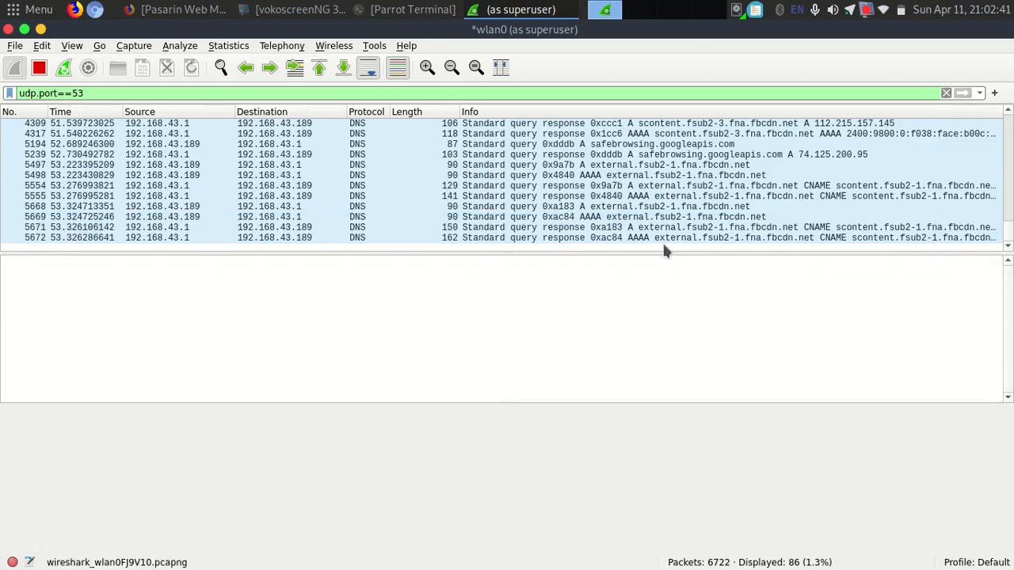
left_click(662, 238)
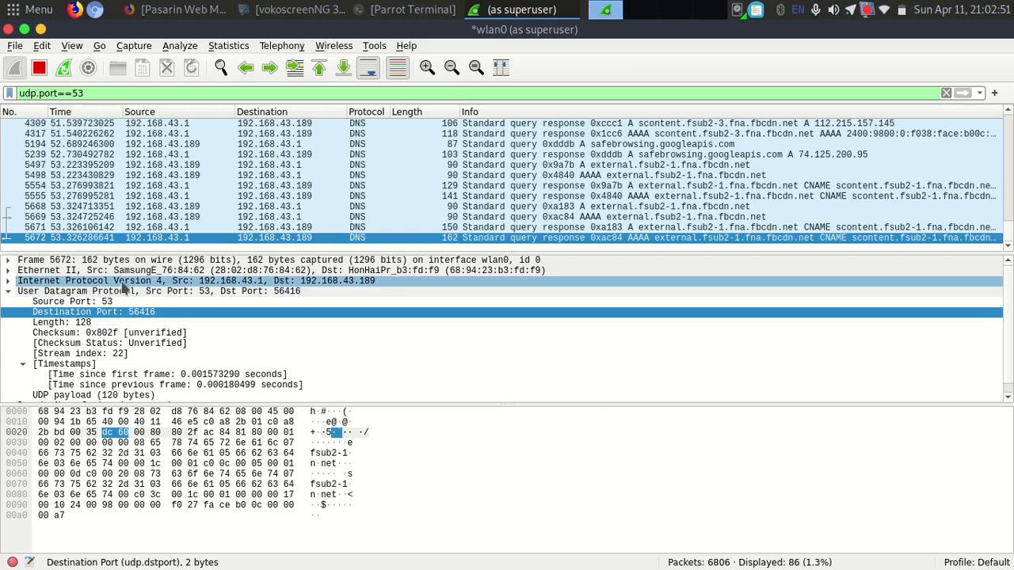
- Inspect packet 5672's IPv4 header, and expand its Ethernet II details down to the source hardware address
left_click(174, 281)
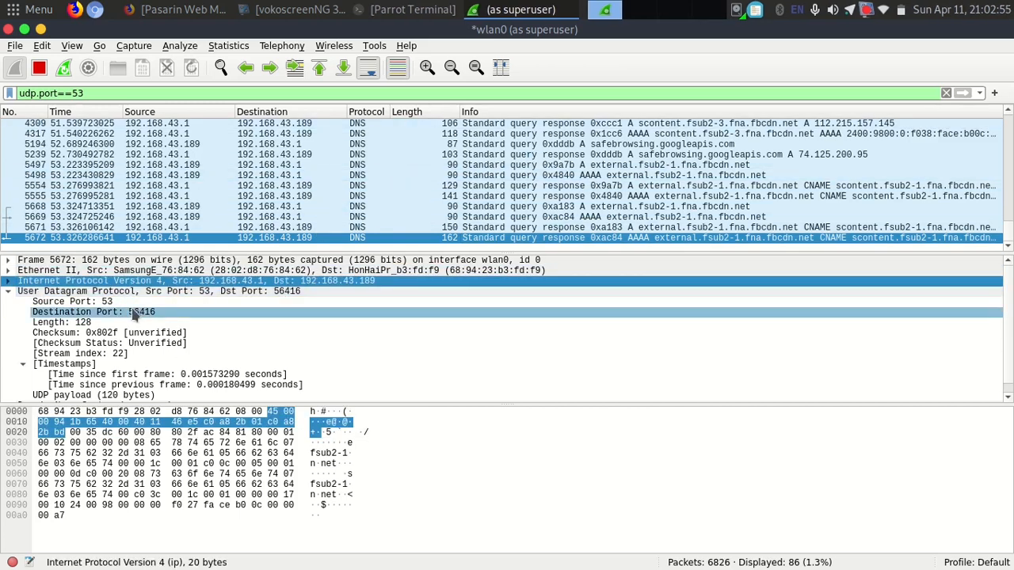
left_click(8, 270)
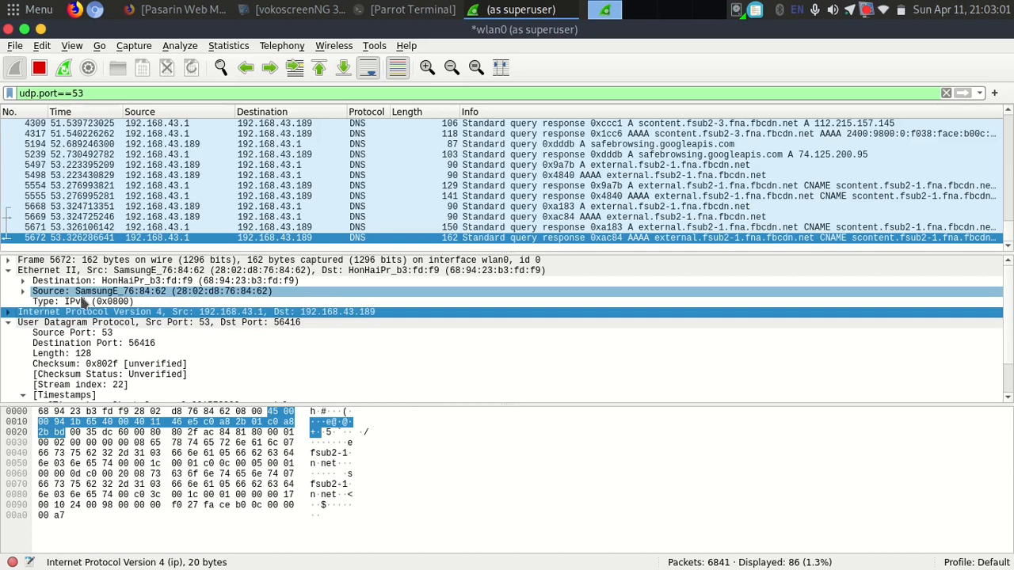
left_click(22, 291)
left_click(123, 312)
left_click(123, 303)
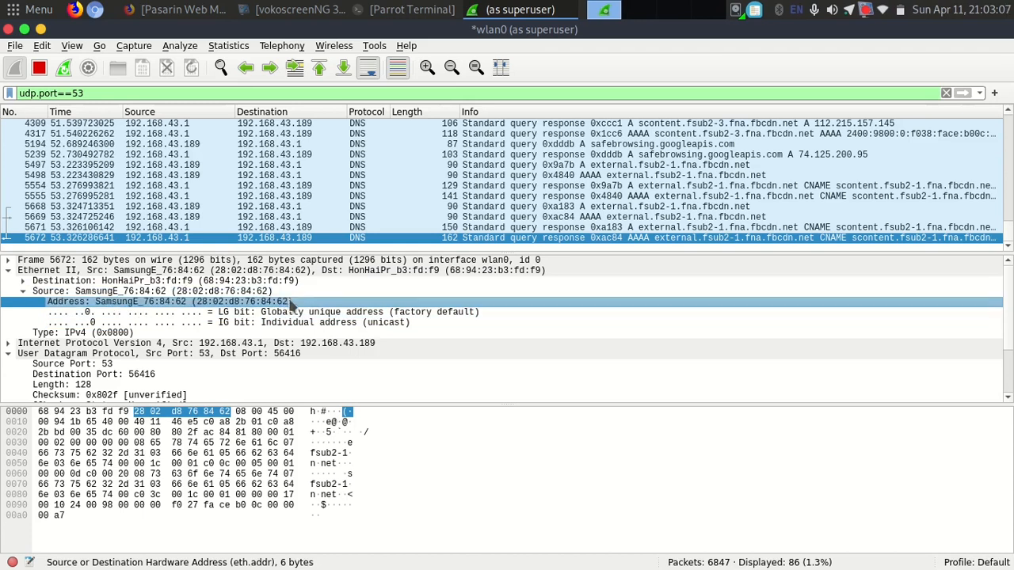
- Expand packet 5672's Frame section, review its encapsulation, timing and coloring rule fields, and collapse it again
left_click(8, 260)
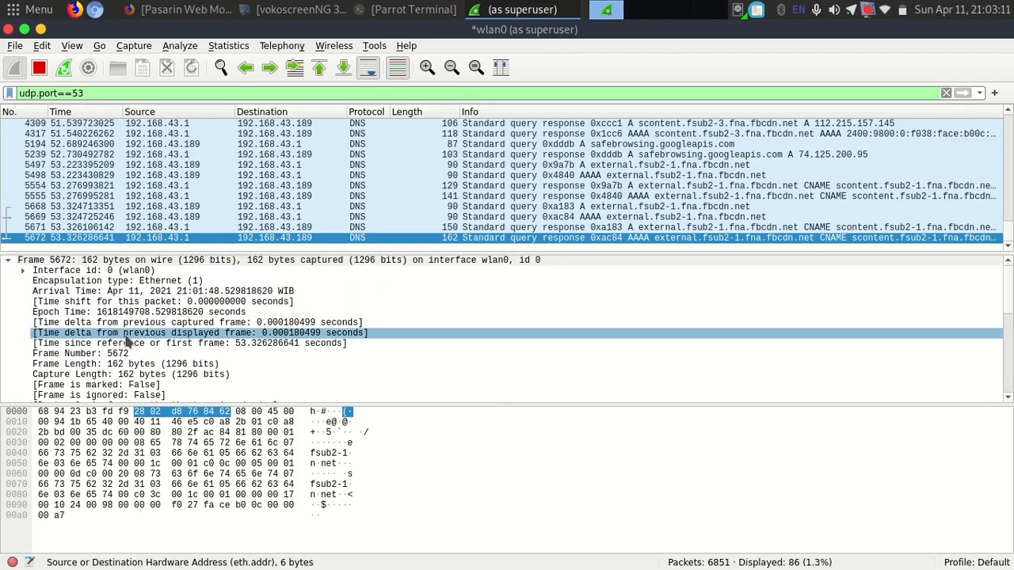
left_click(73, 283)
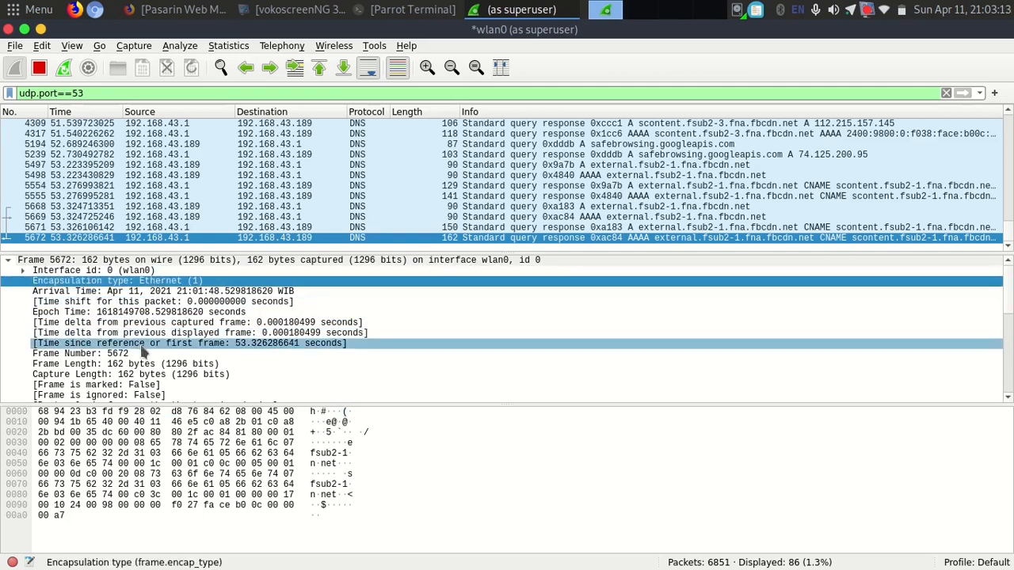
scroll(145, 352, "down", 3)
scroll(139, 336, "up", 3)
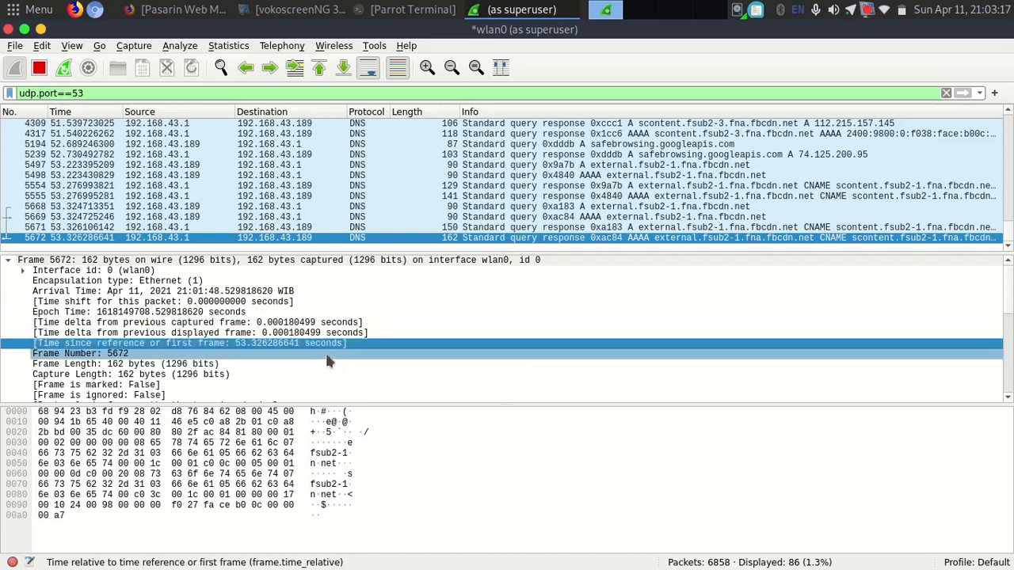
scroll(333, 349, "down", 3)
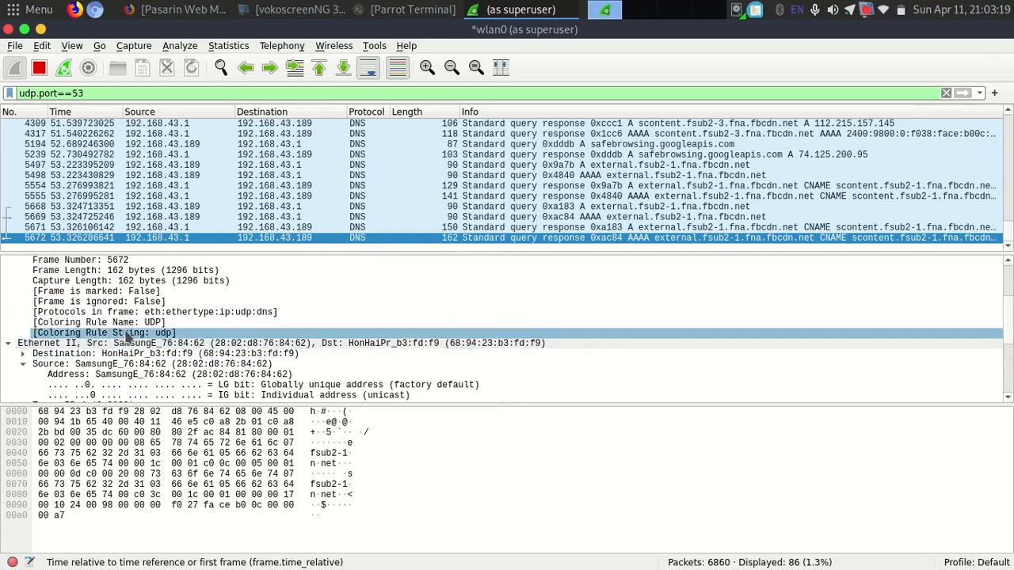
scroll(150, 341, "up", 3)
left_click(8, 260)
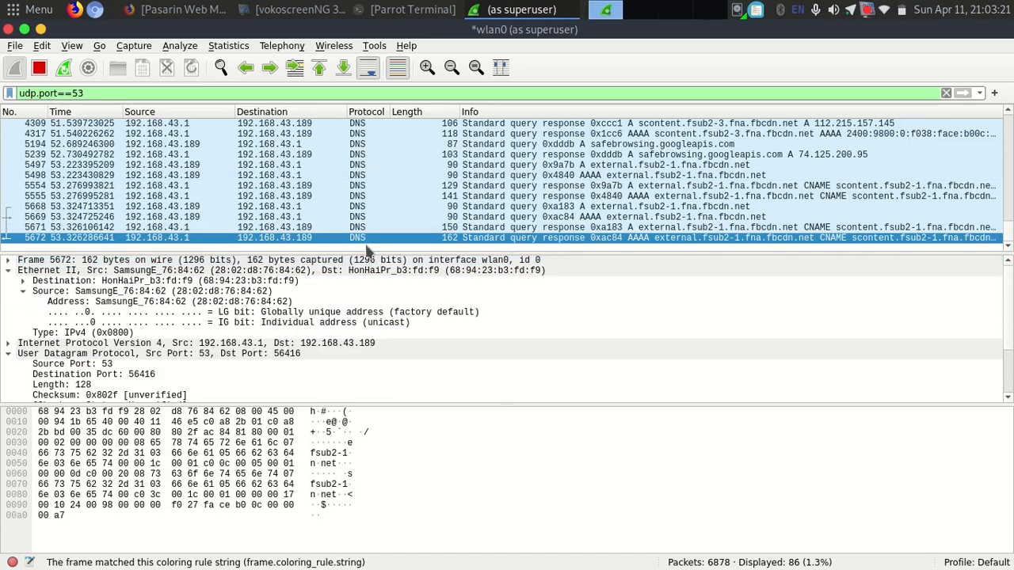
- Inspect the static.xx.fbcdn.net query in packet 1274 and the web.facebook.com responses in packets 1165 and 1168
scroll(311, 168, "up", 3)
scroll(376, 146, "up", 15)
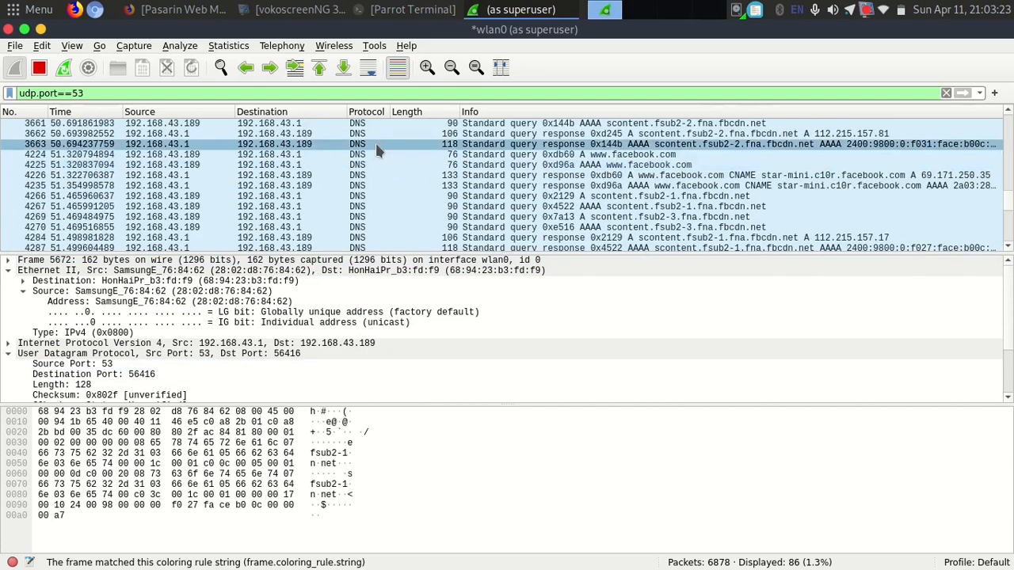
left_click(451, 157)
left_click(367, 145)
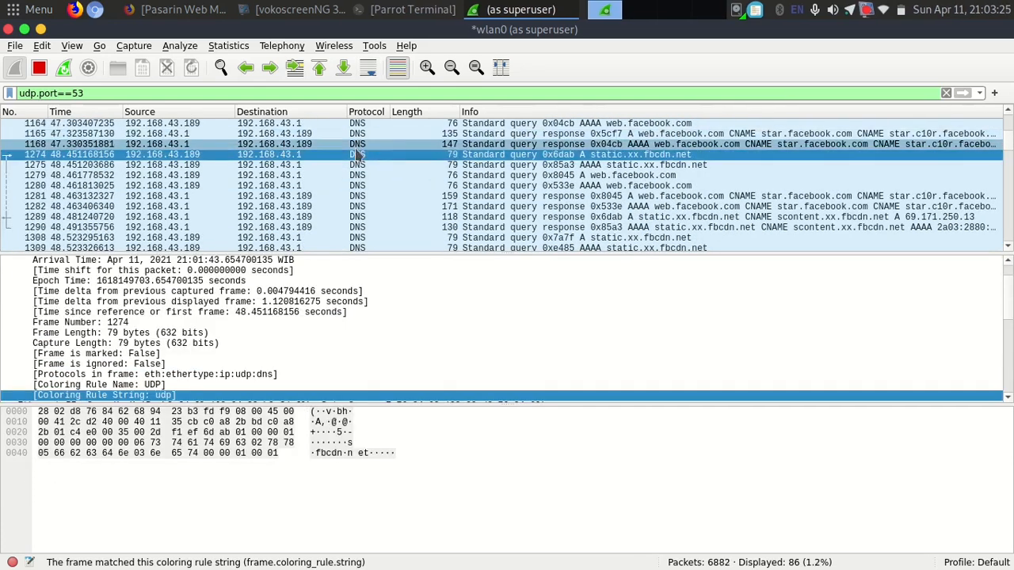
left_click(178, 134)
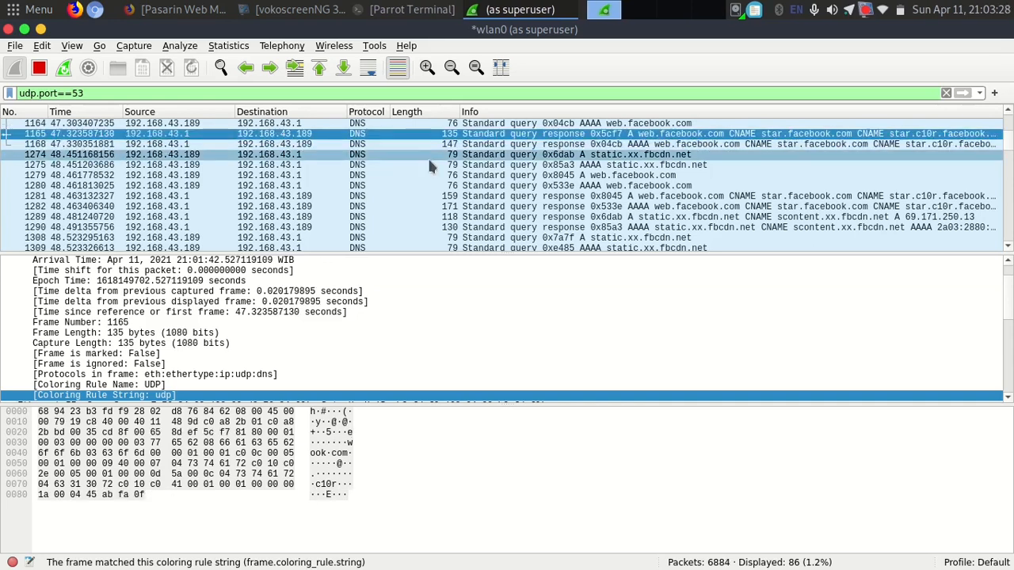
left_click(324, 144)
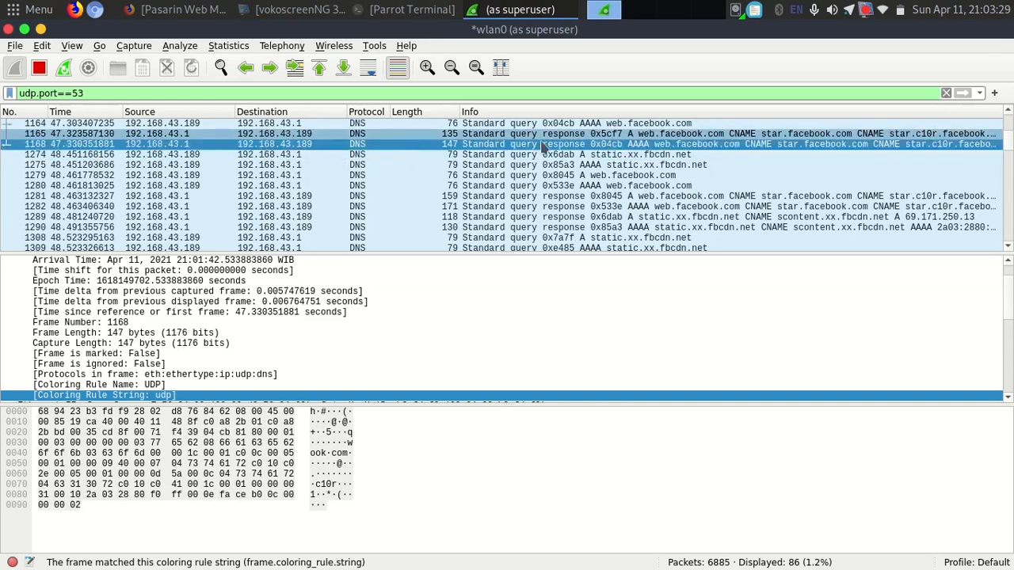
- Compare the web.facebook.com and static.xx.fbcdn.net packets between 1274 and 1308, ending on AAAA response packet 1282
left_click(602, 155)
left_click(610, 175)
left_click(638, 196)
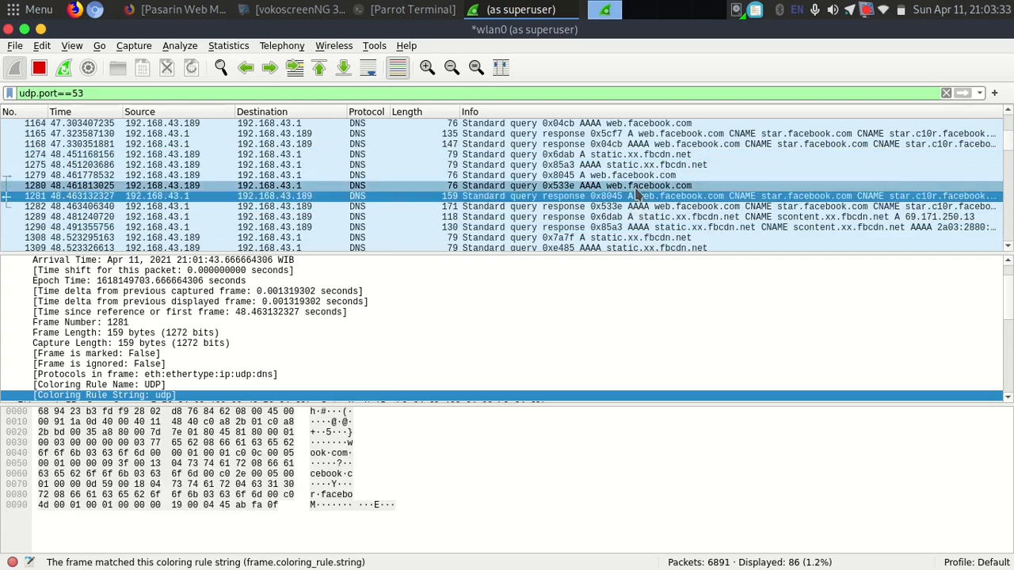
left_click(643, 206)
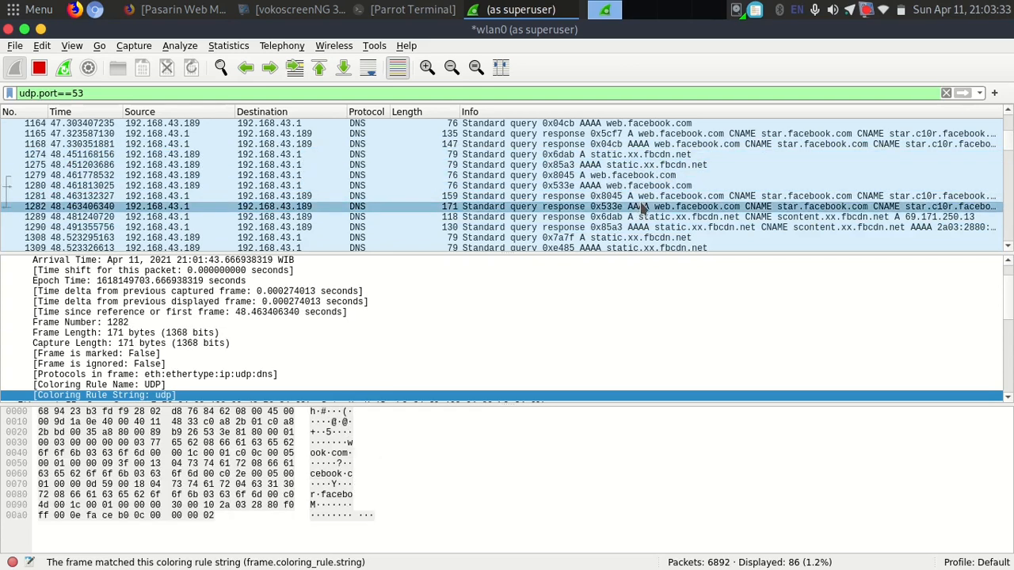
left_click(662, 239)
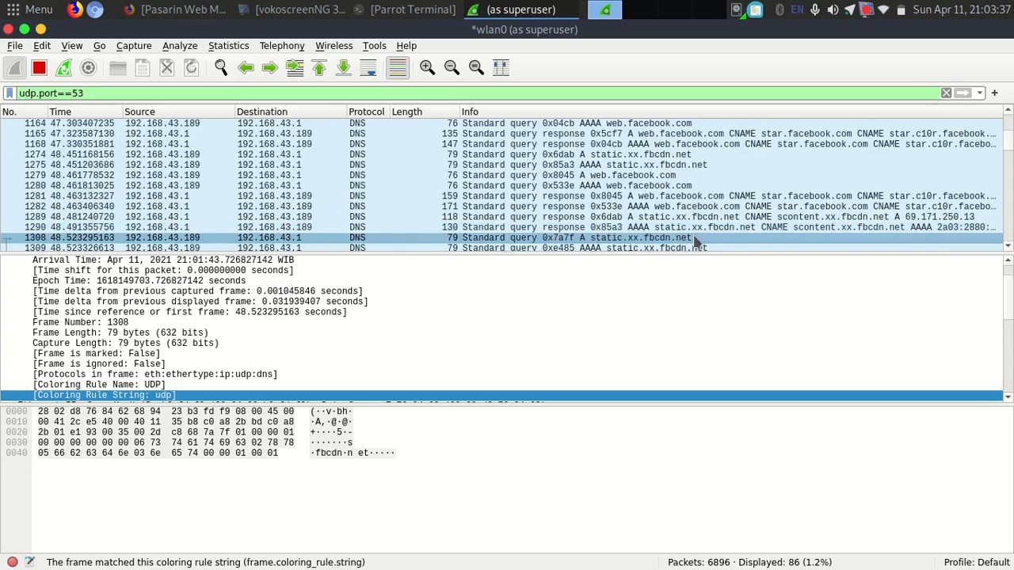
left_click(665, 206)
- Examine the details of edge-chat.facebook.com AAAA query packet 3148, collapsing its Frame and Ethernet II sections to view the UDP fields
scroll(679, 227, "down", 2)
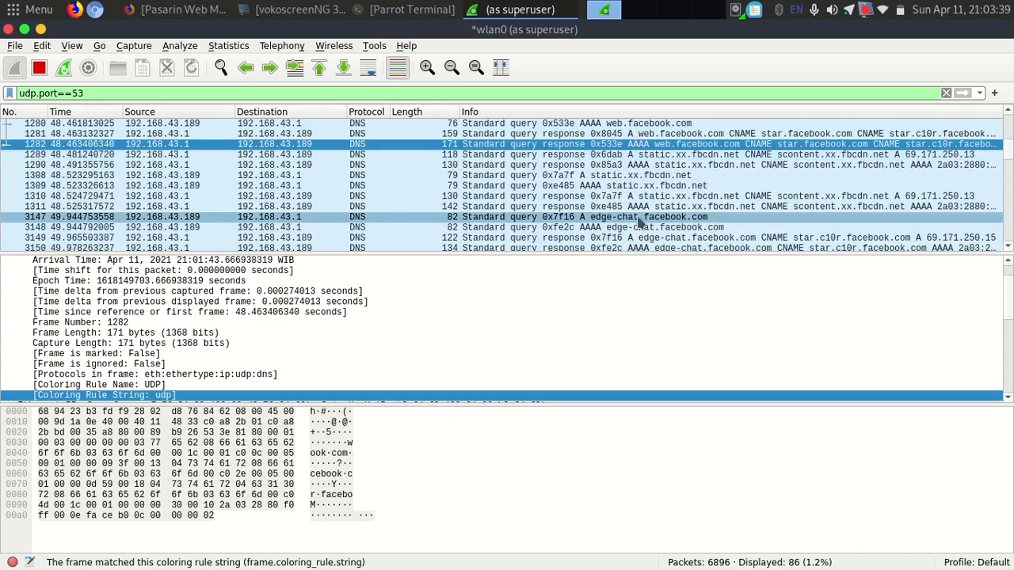
left_click(681, 229)
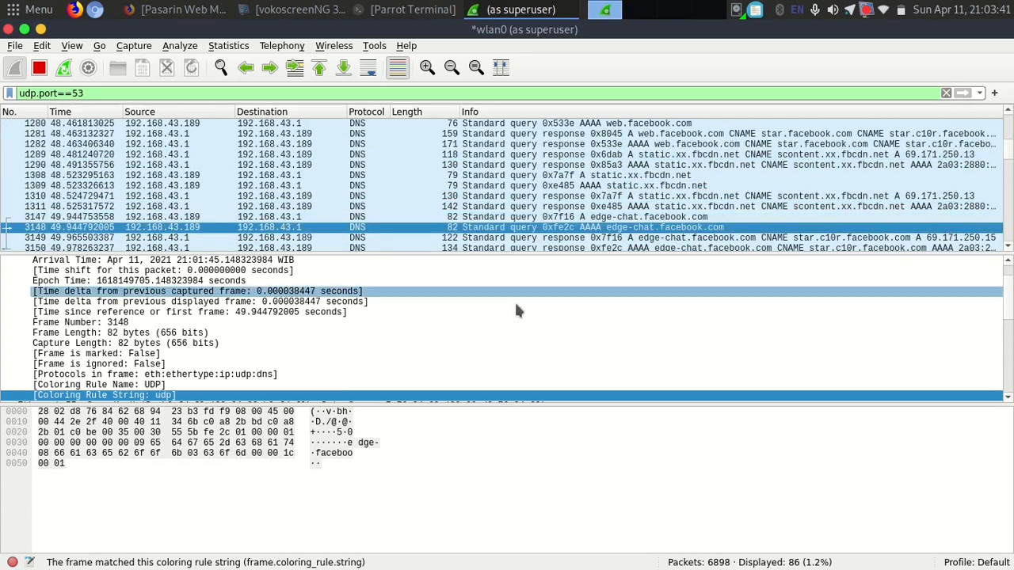
scroll(510, 317, "down", 2)
scroll(495, 342, "down", 3)
scroll(477, 341, "up", 2)
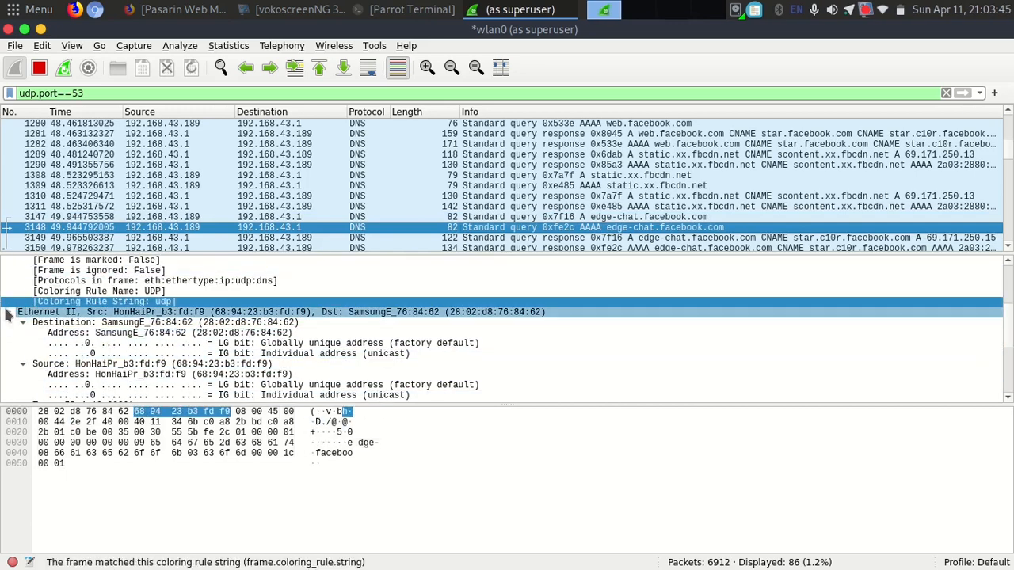
scroll(10, 317, "up", 4)
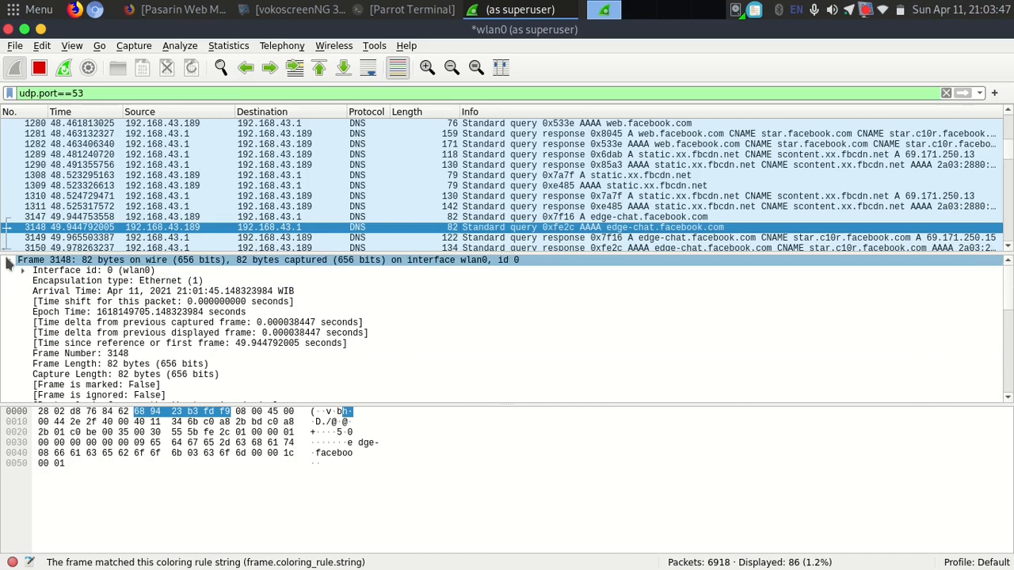
left_click(8, 260)
left_click(8, 270)
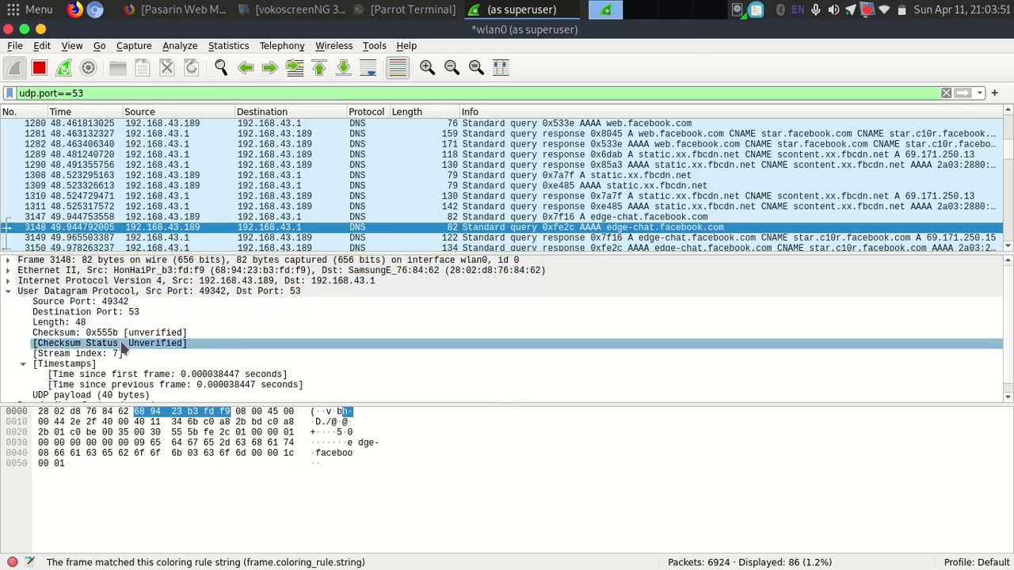
scroll(123, 349, "down", 1)
- Inspect the edge-chat.facebook.com response in packet 3149 and the web.facebook.com response in packet 1281
left_click(200, 237)
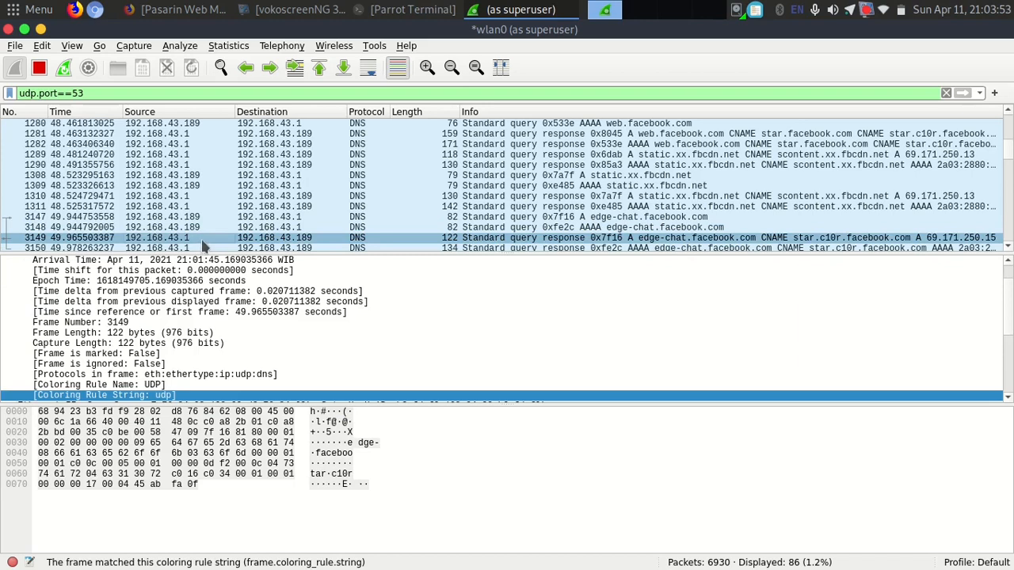
scroll(103, 368, "down", 4)
scroll(125, 368, "up", 4)
left_click(123, 133)
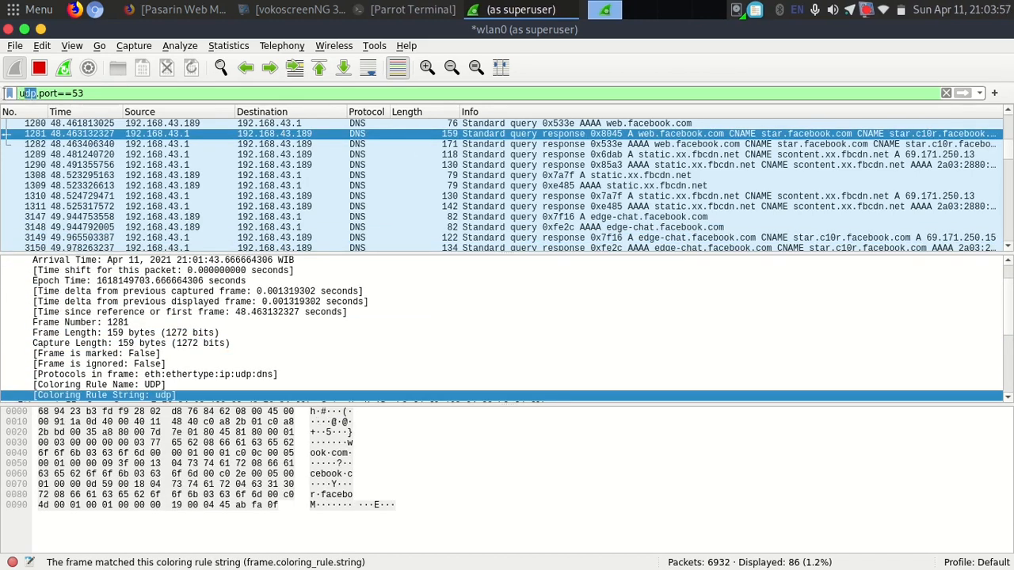
- Change the display filter to tcp.port==80 and apply it
type("tcp")
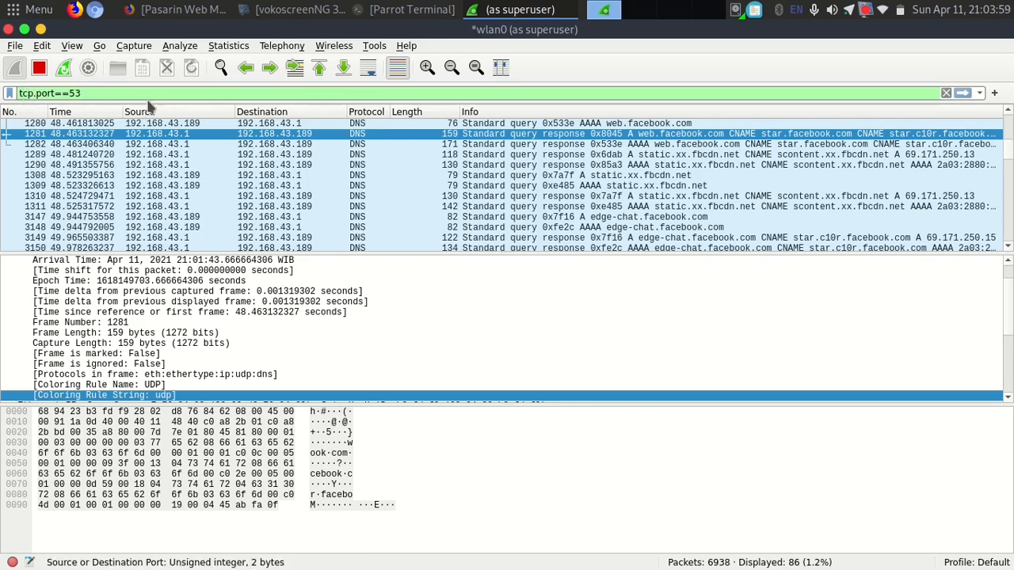
key("BackSpace")
key("BackSpace")
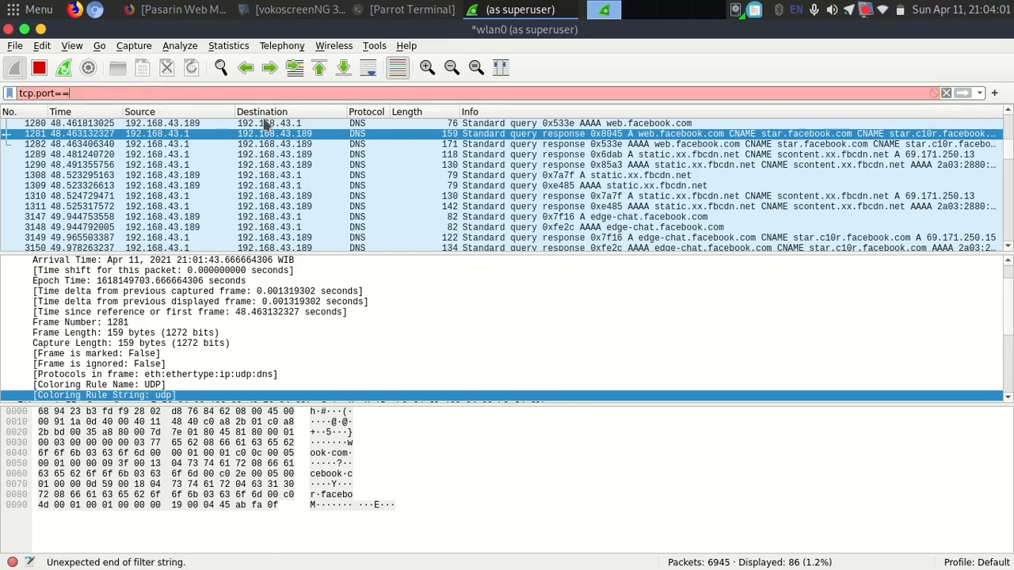
type("80")
key("Return")
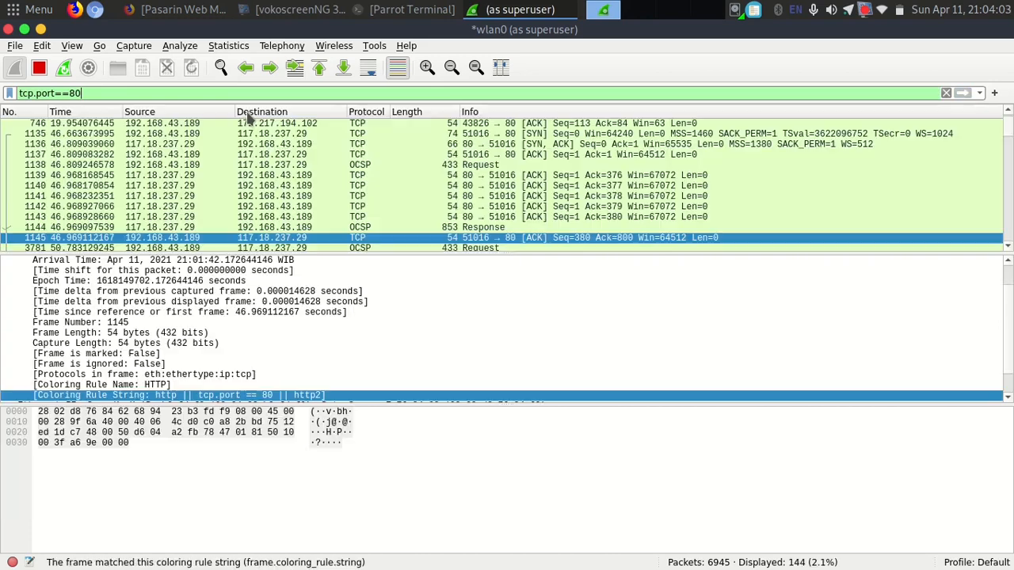
- Inspect the port 80 traffic, selecting ACK packet 1143 from 117.18.237.29
left_click(487, 248)
left_click(466, 219)
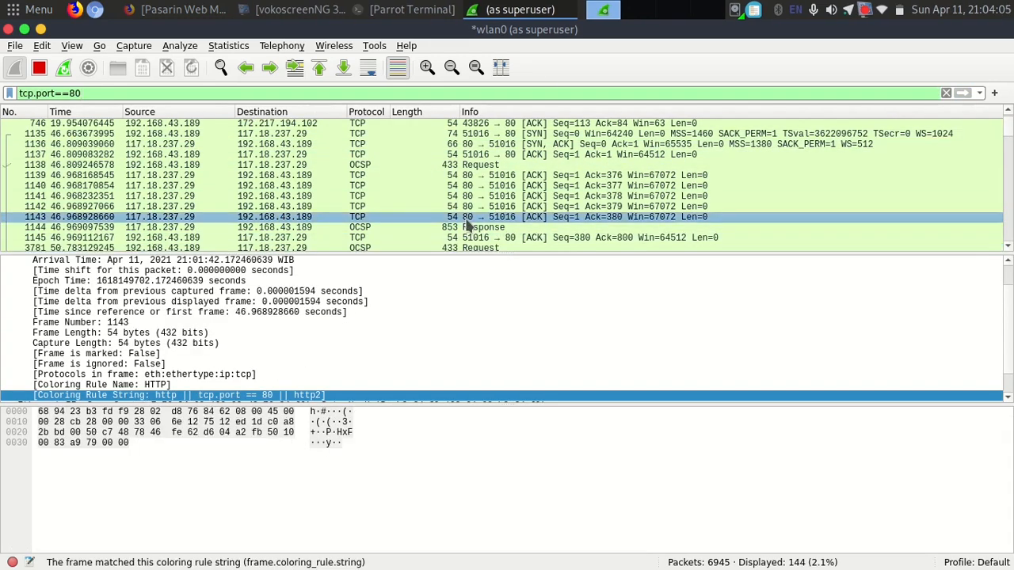
scroll(466, 224, "up", 1)
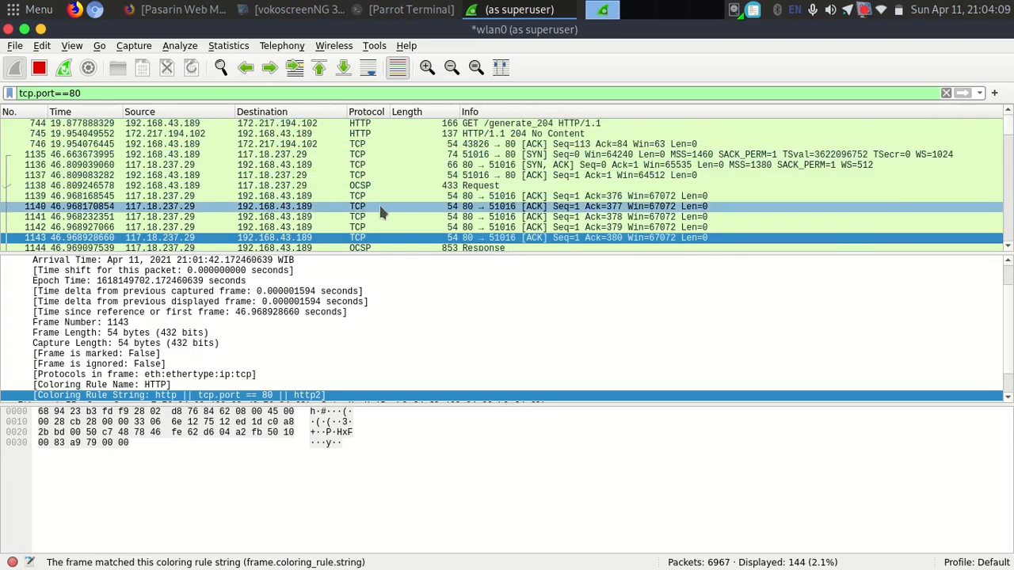
- Inspect the port 80 packets, selecting SYN packet 1135, OCSP request 1138, GET /generate_204 packet 744 and response packet 745
scroll(373, 229, "down", 2)
scroll(377, 225, "down", 5)
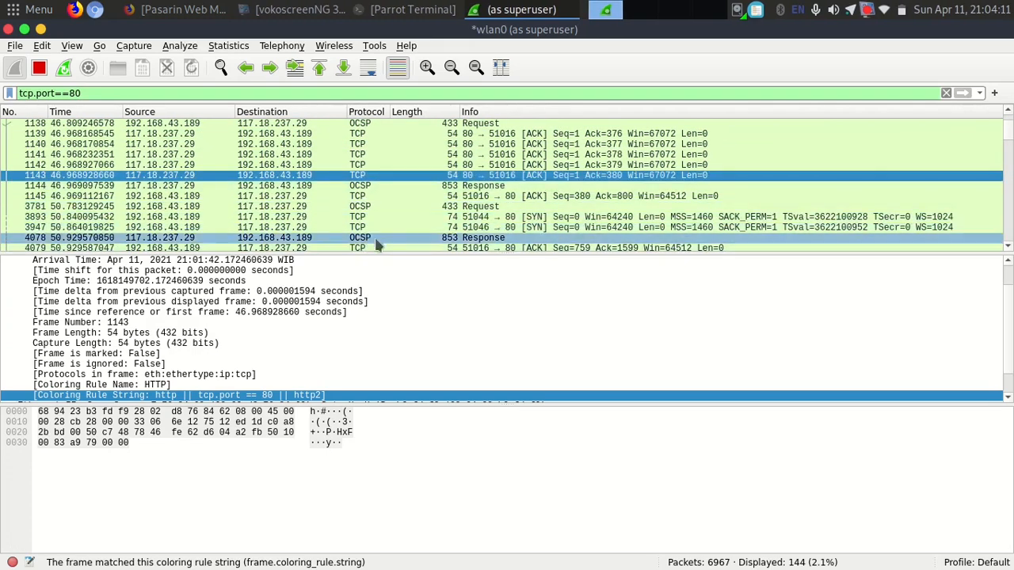
scroll(380, 226, "down", 10)
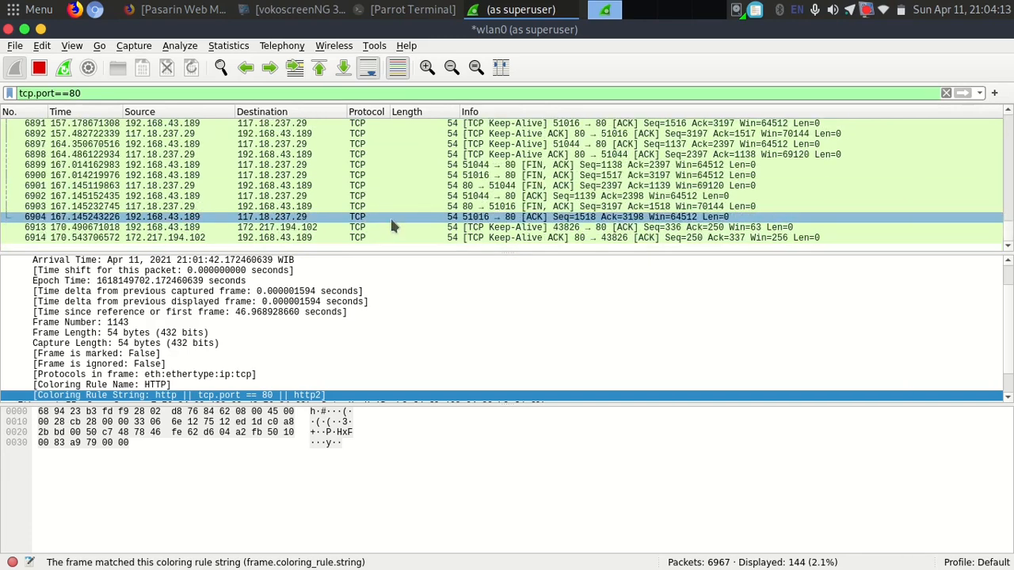
scroll(1008, 213, "up", 15)
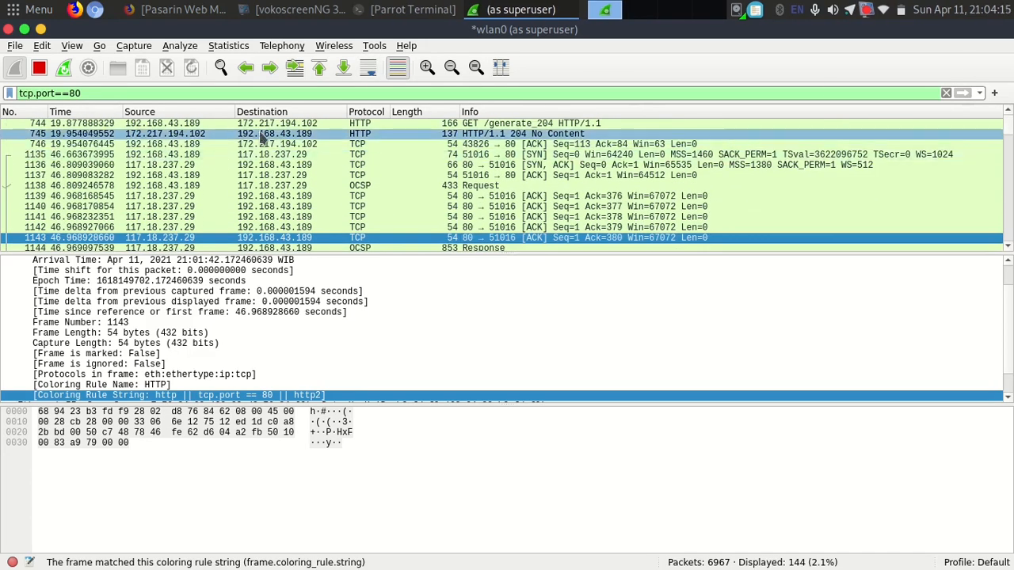
left_click(220, 125)
left_click(295, 156)
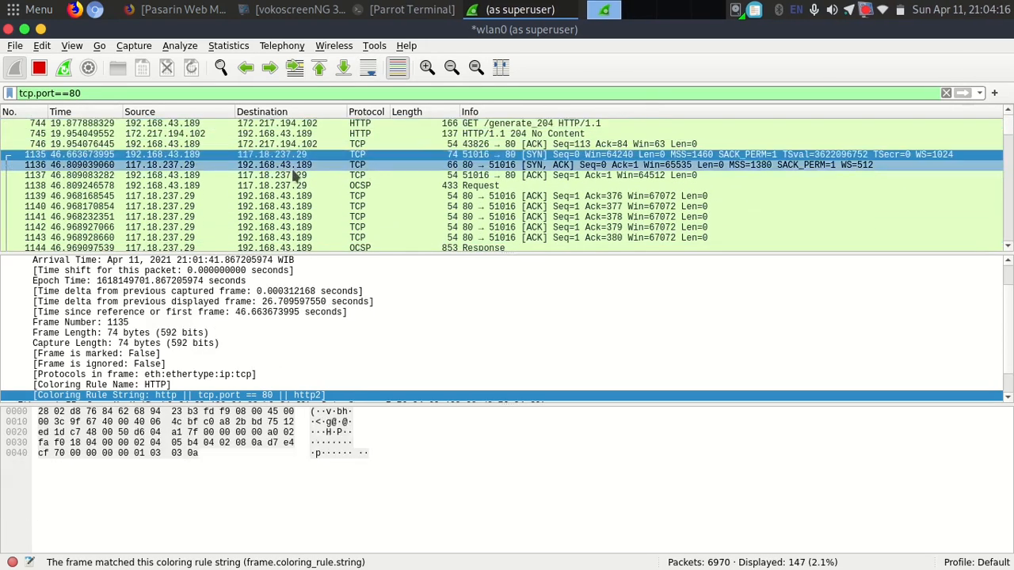
left_click(182, 186)
left_click(158, 123)
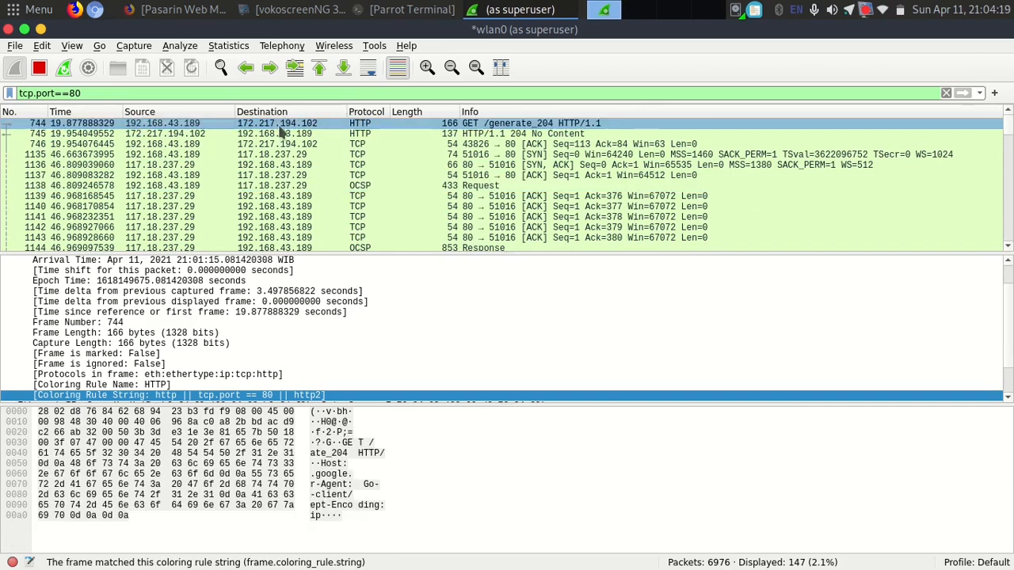
left_click(309, 137)
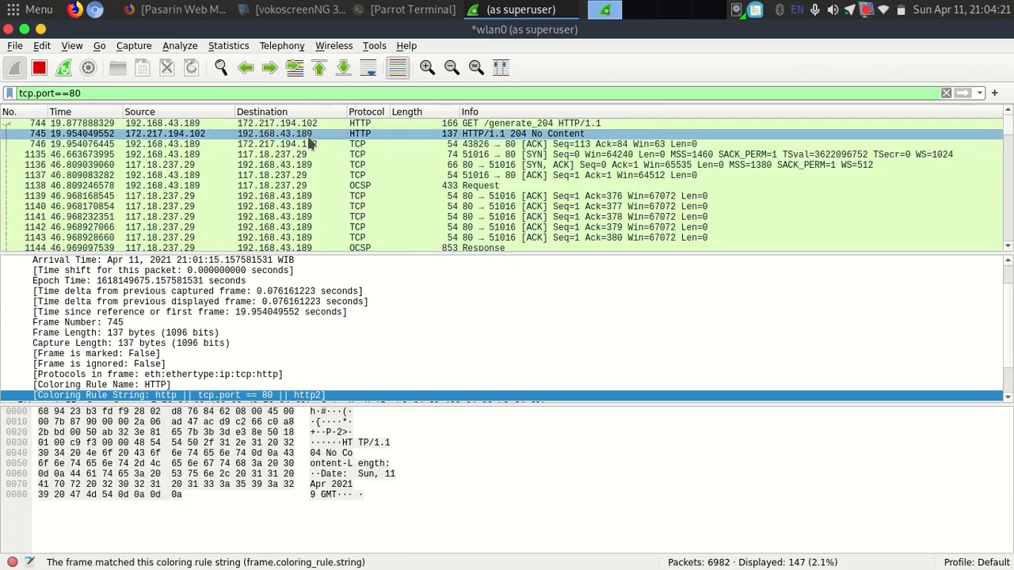
right_click(452, 139)
mouse_move(663, 332)
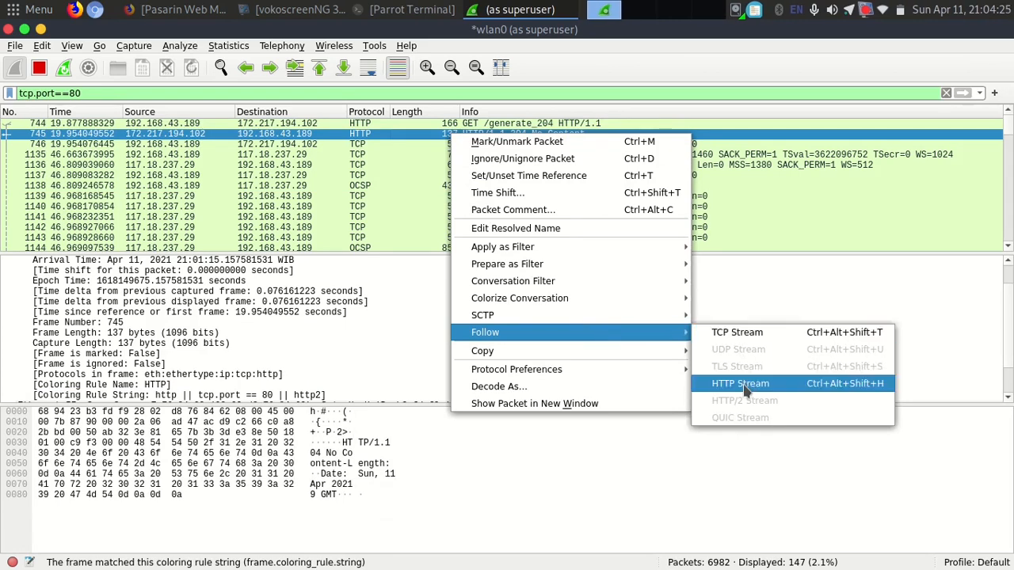
left_click(345, 187)
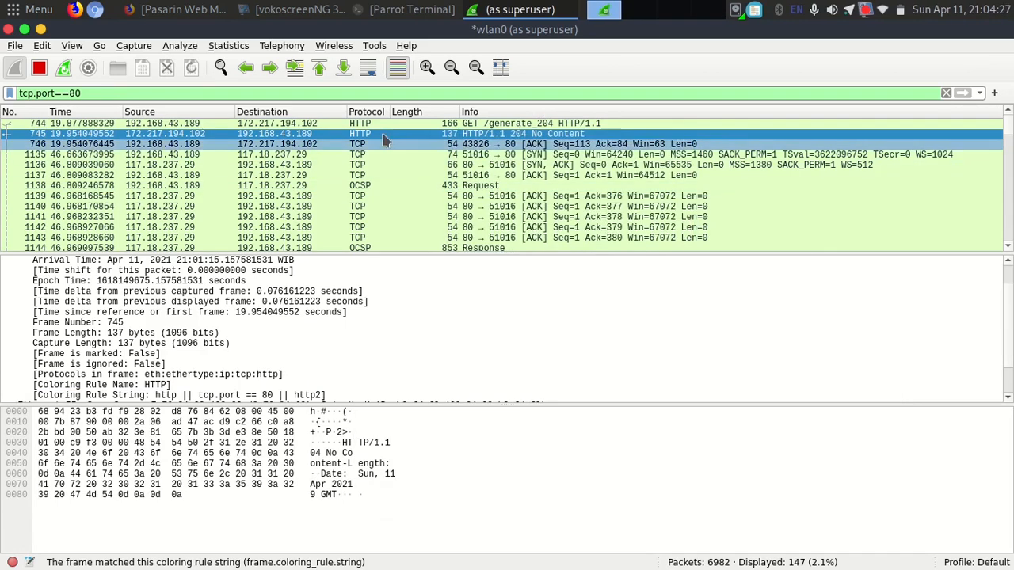
- Follow the TCP stream of GET /generate_204 packet 744
right_click(409, 124)
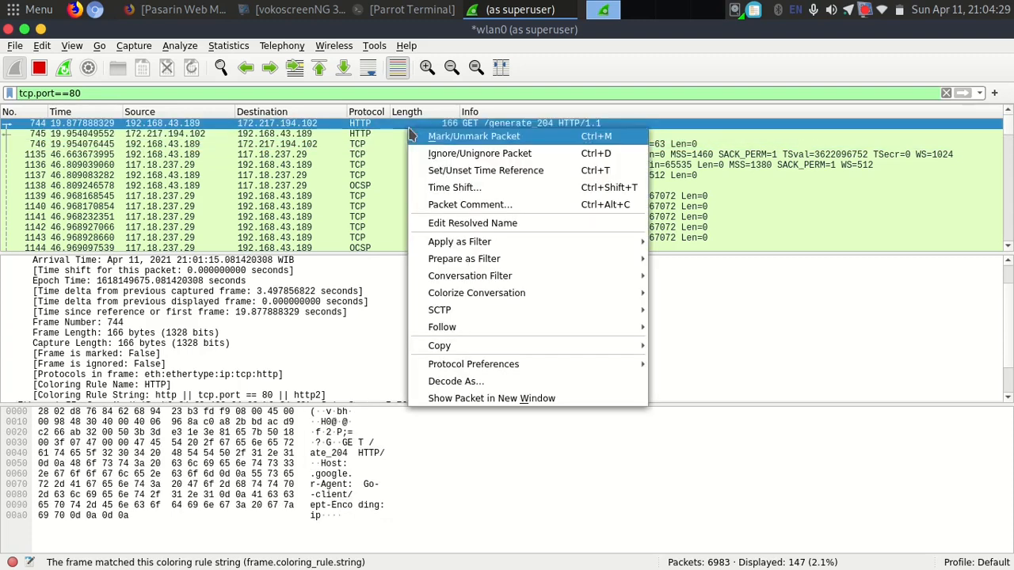
mouse_move(615, 329)
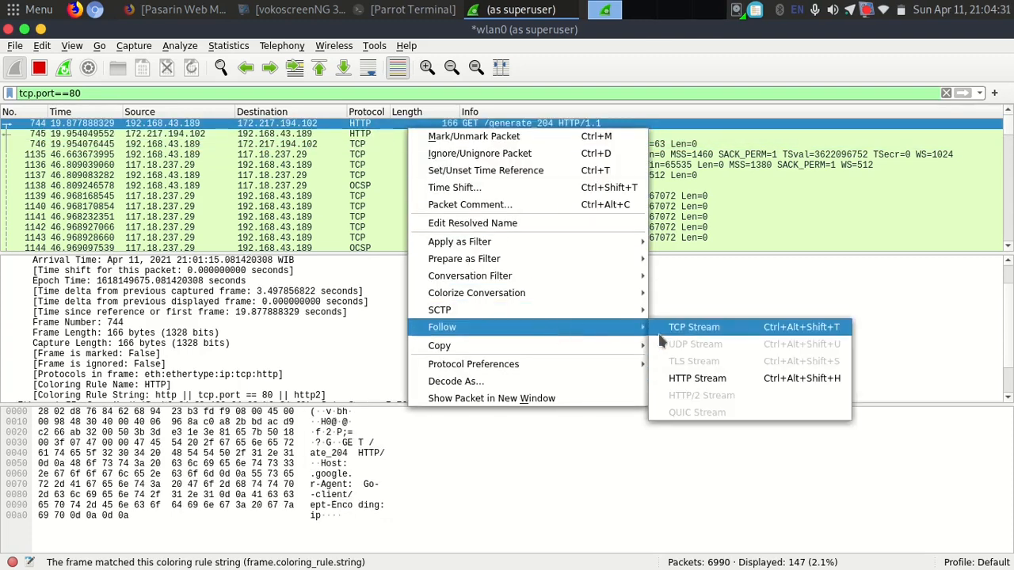
left_click(686, 330)
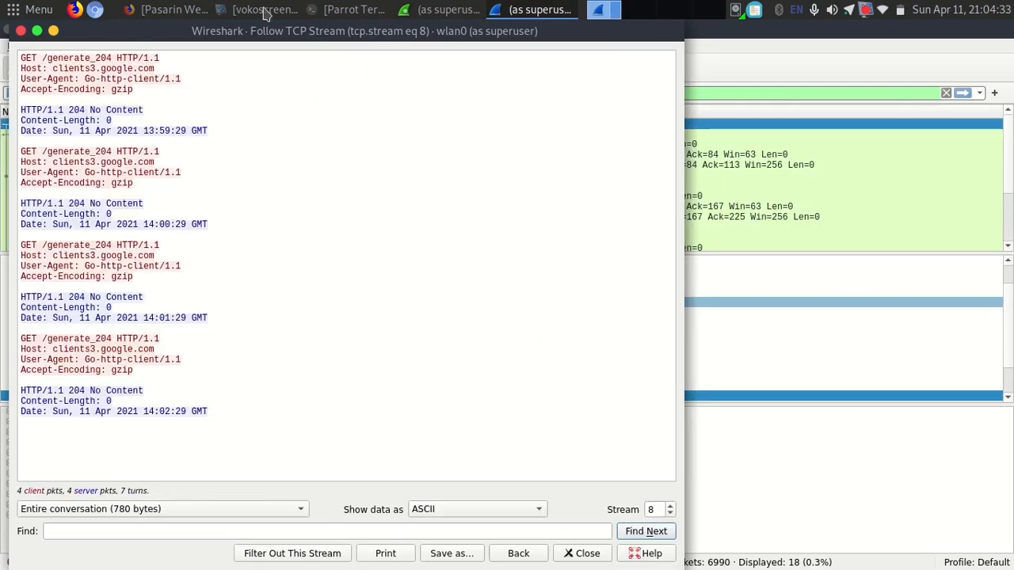
- Examine the generate_204 requests and their HTTP responses in TCP stream 8, highlighting the status and date lines and repositioning the stream window
left_click_drag(324, 31, 613, 31)
left_click_drag(308, 56, 507, 423)
left_click(509, 421)
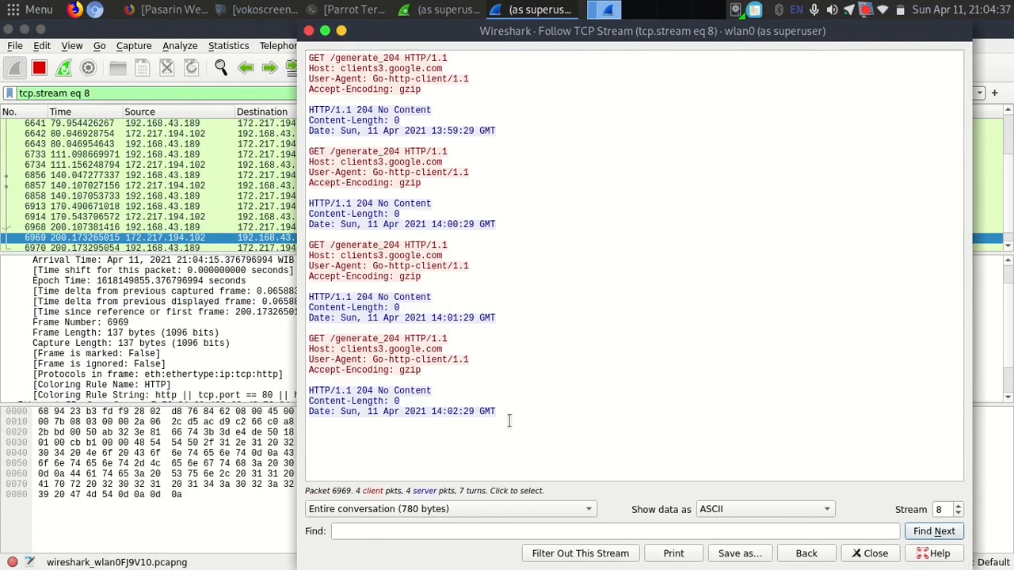
left_click_drag(325, 317, 355, 319)
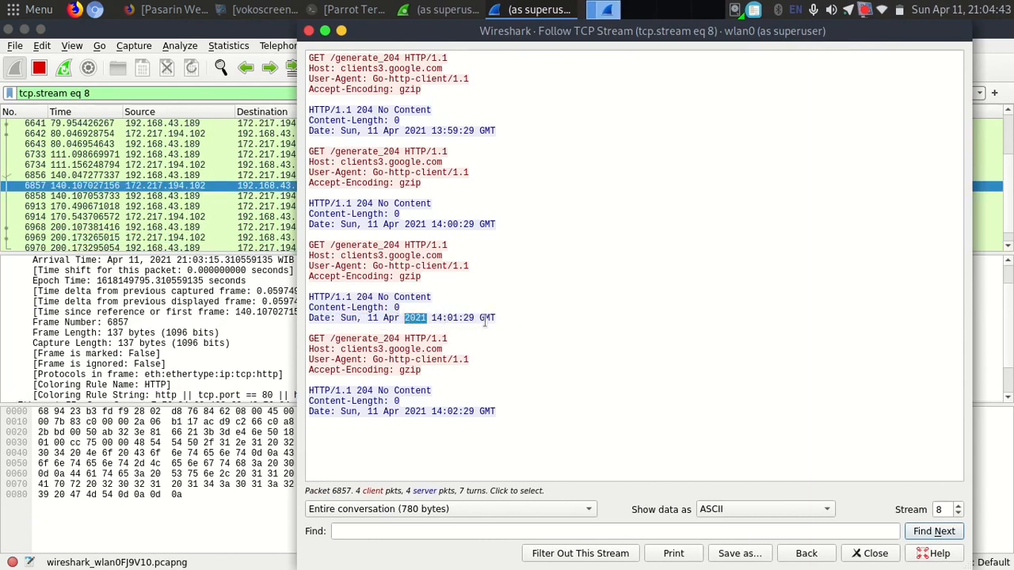
left_click_drag(494, 323, 499, 132)
left_click(511, 164)
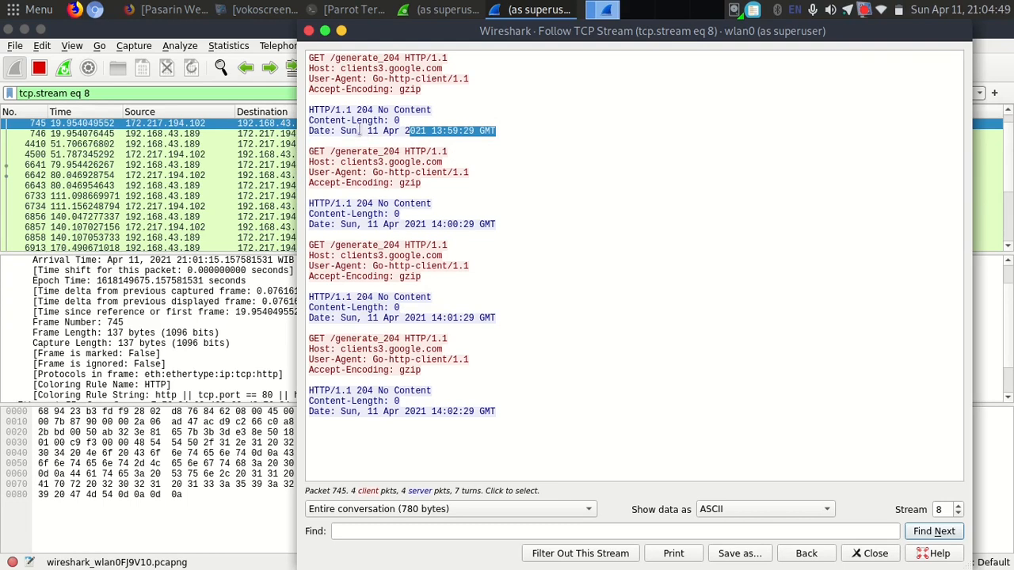
left_click_drag(333, 102, 472, 115)
left_click(472, 115)
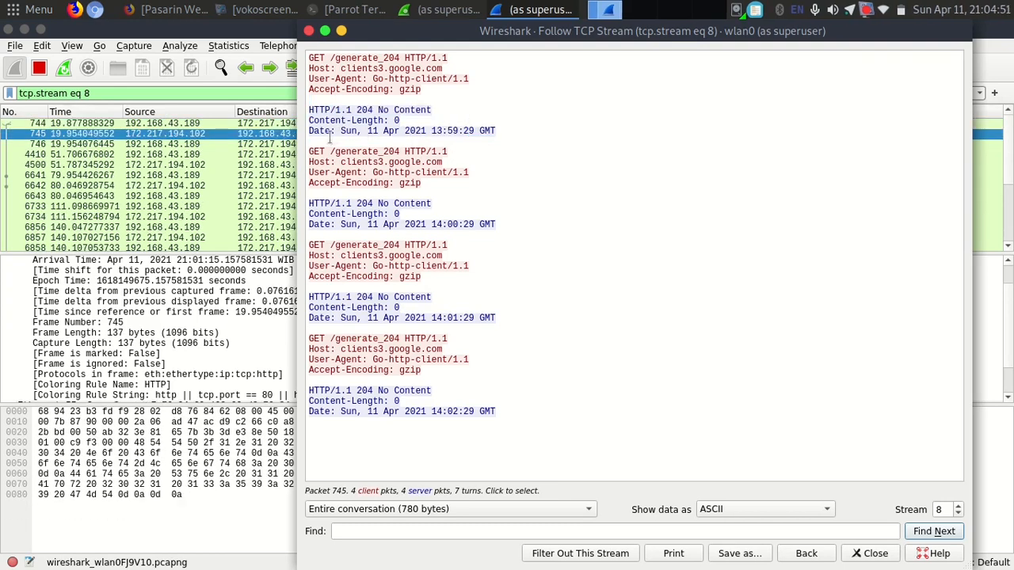
left_click_drag(331, 53, 525, 100)
left_click(564, 57)
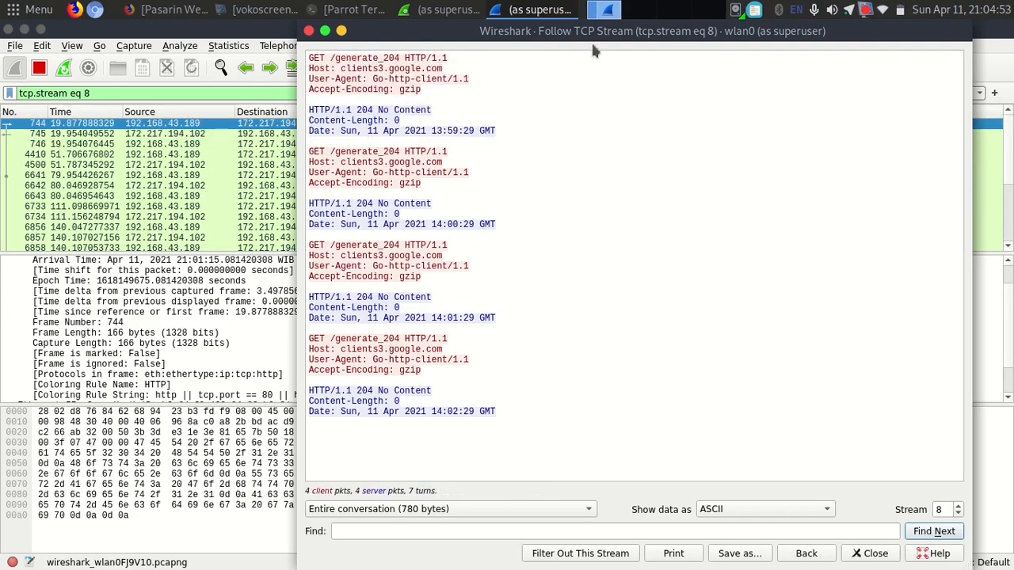
left_click_drag(598, 34, 448, 34)
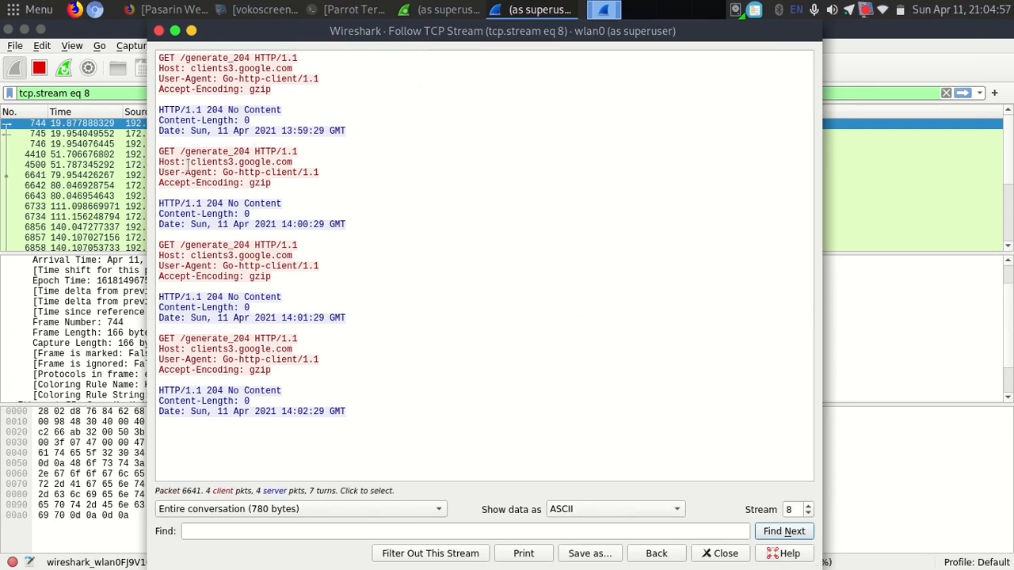
- Advance the followed TCP conversation to stream 23
left_click(808, 509)
left_click(809, 509)
left_click(808, 509)
left_click(808, 510)
left_click(808, 509)
left_click(809, 509)
left_click(808, 509)
left_click(808, 509)
left_click(808, 509)
left_click(809, 509)
left_click(808, 510)
left_click(809, 509)
left_click(808, 509)
left_click(808, 509)
left_click(809, 509)
left_click(809, 509)
left_click(808, 515)
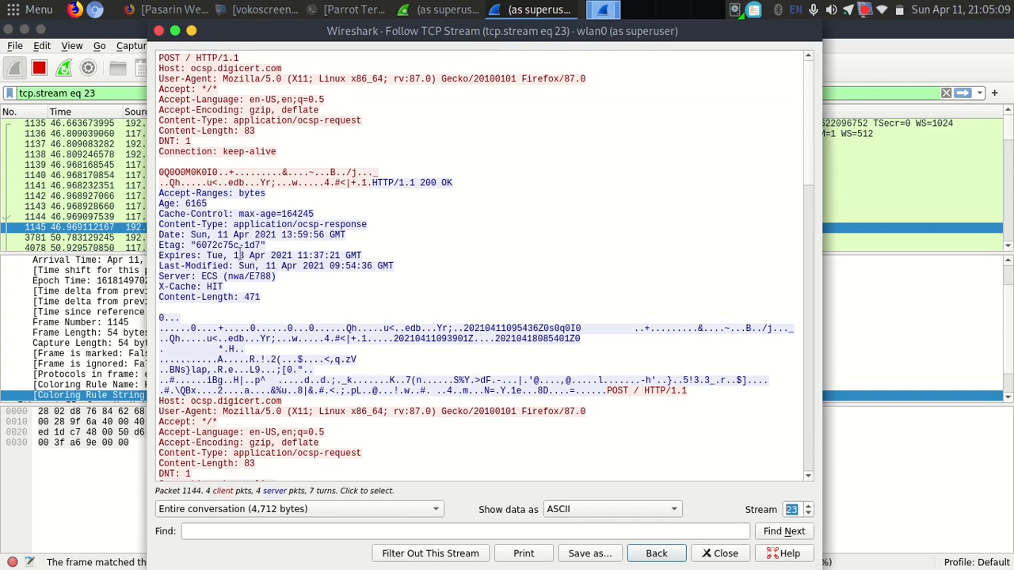
- Examine the ocsp.digerticert.com request and response headers in TCP stream 23, including the User-Agent line, and close the stream window
left_click_drag(159, 194, 199, 193)
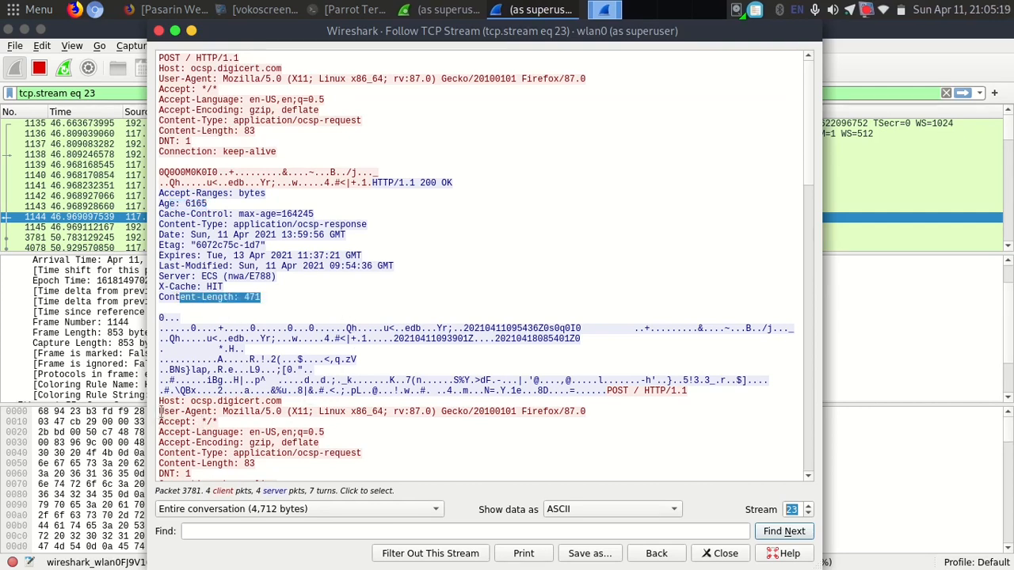
left_click_drag(161, 411, 279, 412)
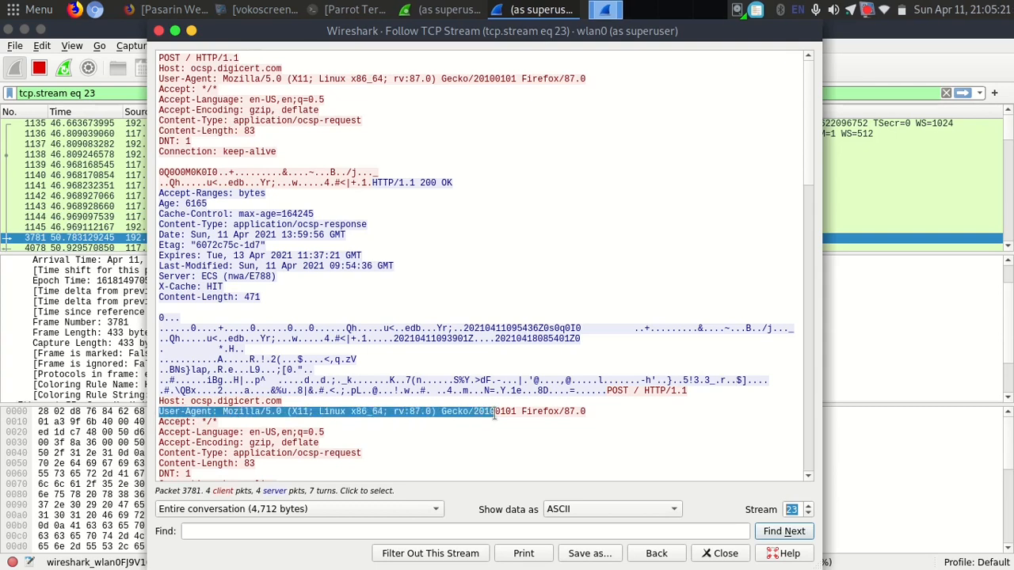
left_click(614, 418)
scroll(218, 396, "down", 2)
left_click_drag(240, 377, 365, 362)
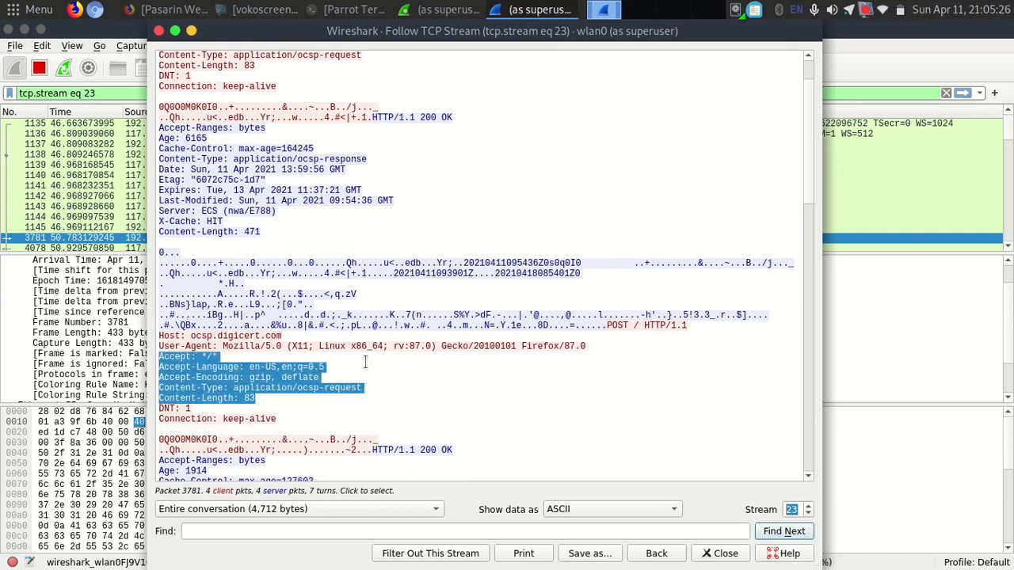
left_click(158, 30)
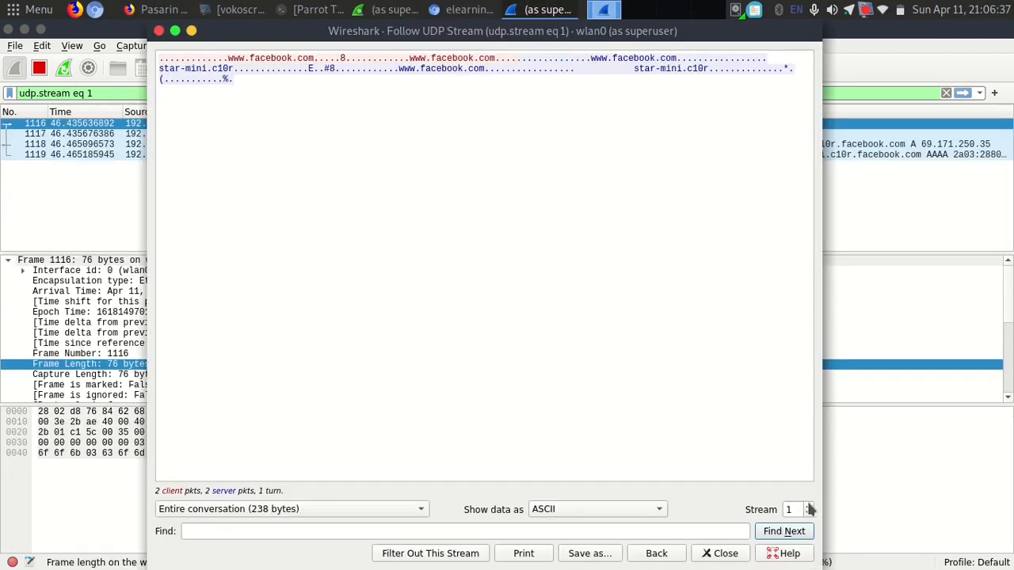
- Advance the followed UDP conversation to stream 2, close the stream window, and select the pasarin.id DNS query packet 196
left_click(809, 512)
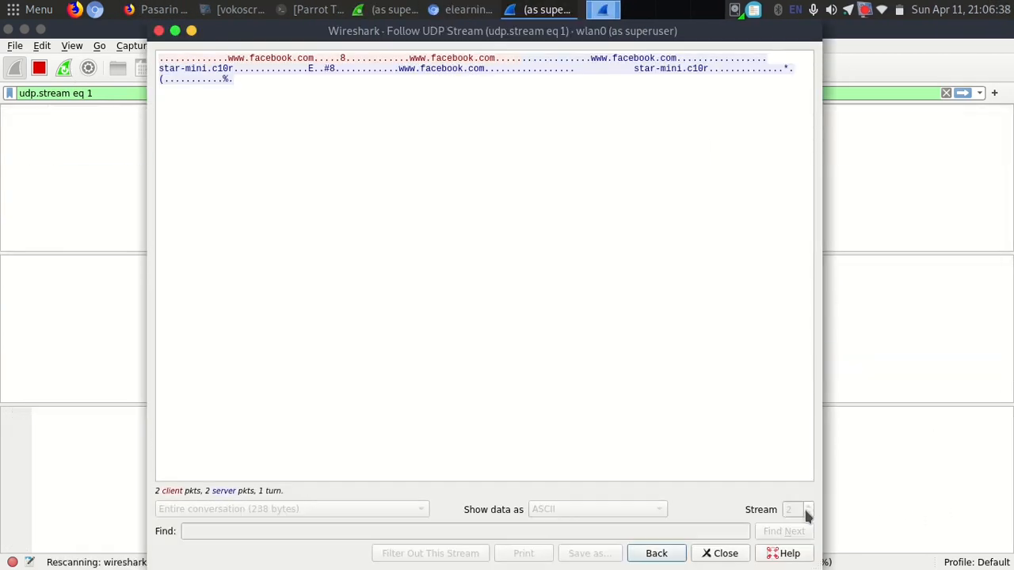
left_click(156, 32)
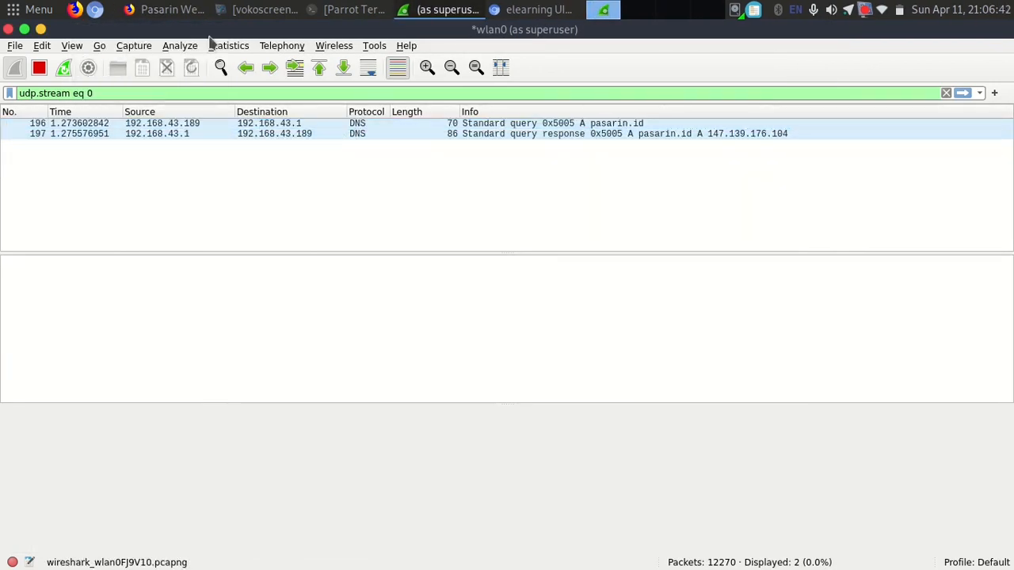
left_click(357, 124)
- Switch to the e-learning forum page in the browser and copy the udp.port==53 filter from the Network Traffic Analysis assignment
left_click(190, 14)
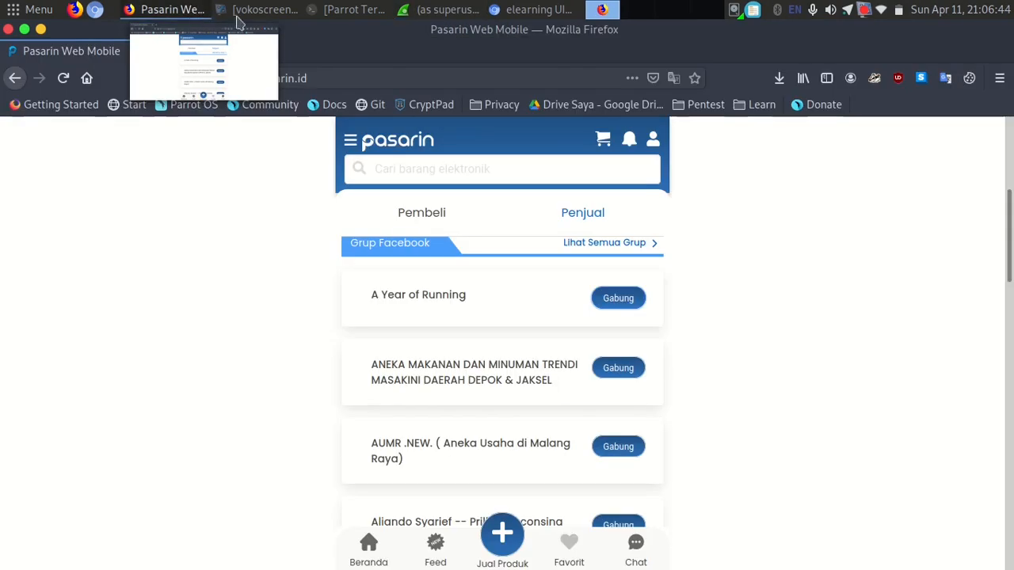
left_click(516, 11)
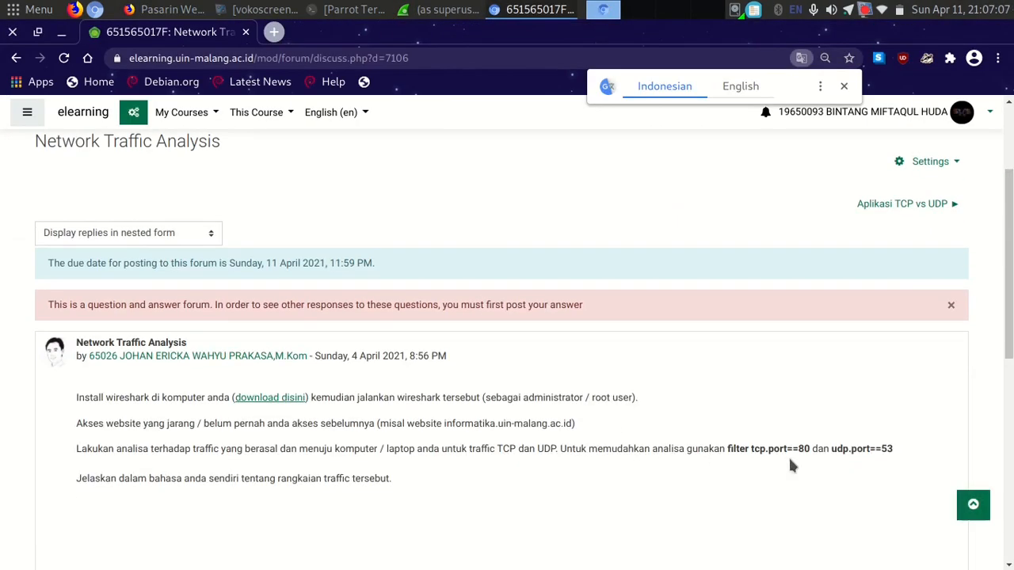
scroll(768, 401, "down", 2)
left_click_drag(753, 369, 885, 370)
key("ctrl+c")
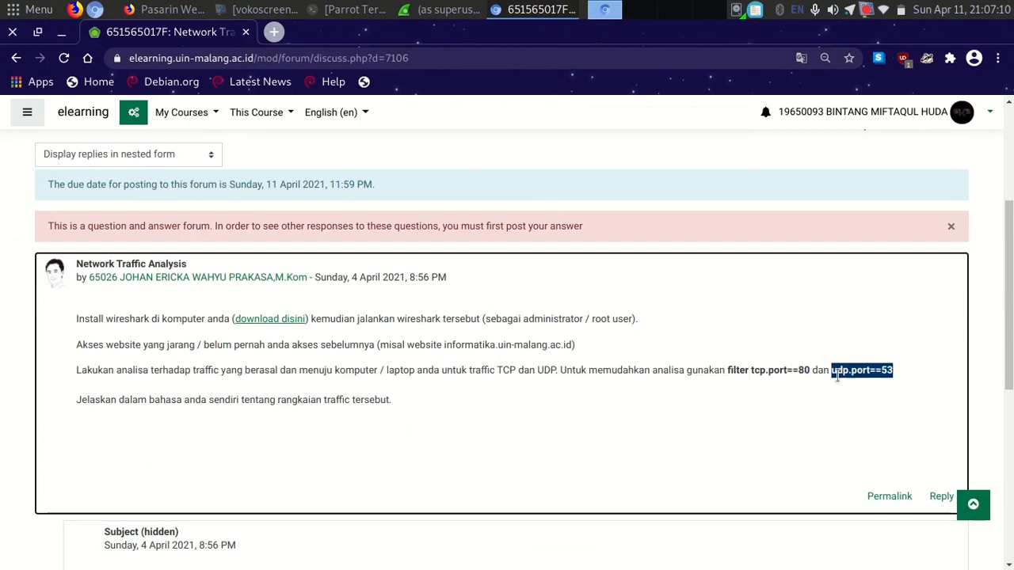
- Return to Wireshark and replace the display filter with the copied udp.port==53, applying it
left_click(444, 10)
triple_click(212, 93)
key("ctrl+v")
key("Return")
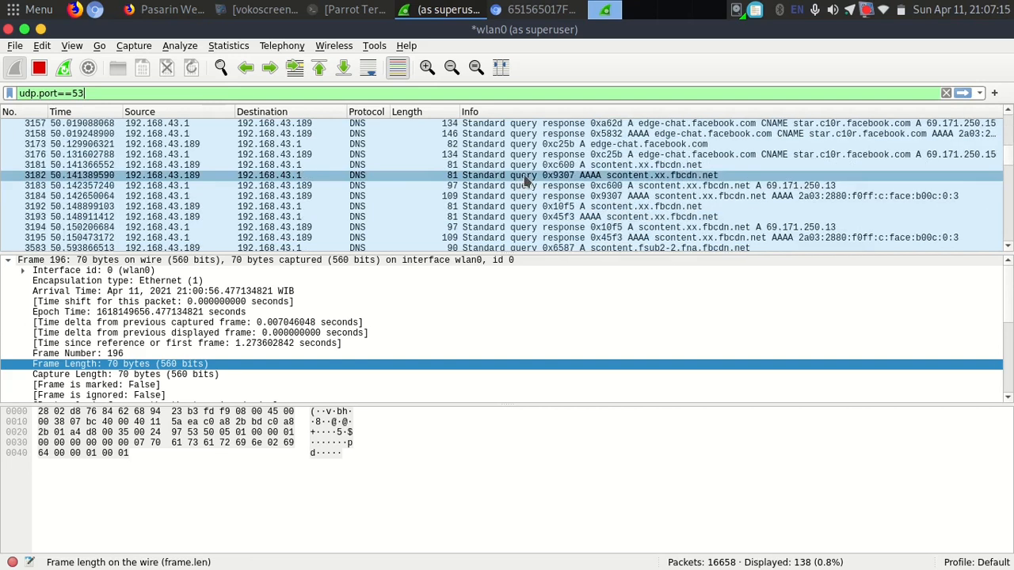
- Inspect the scontent fbcdn.net DNS packets, including responses 4284 and 4288 and query 4267, viewing packet 4284 briefly in its own window
scroll(526, 181, "down", 10)
left_click(654, 197)
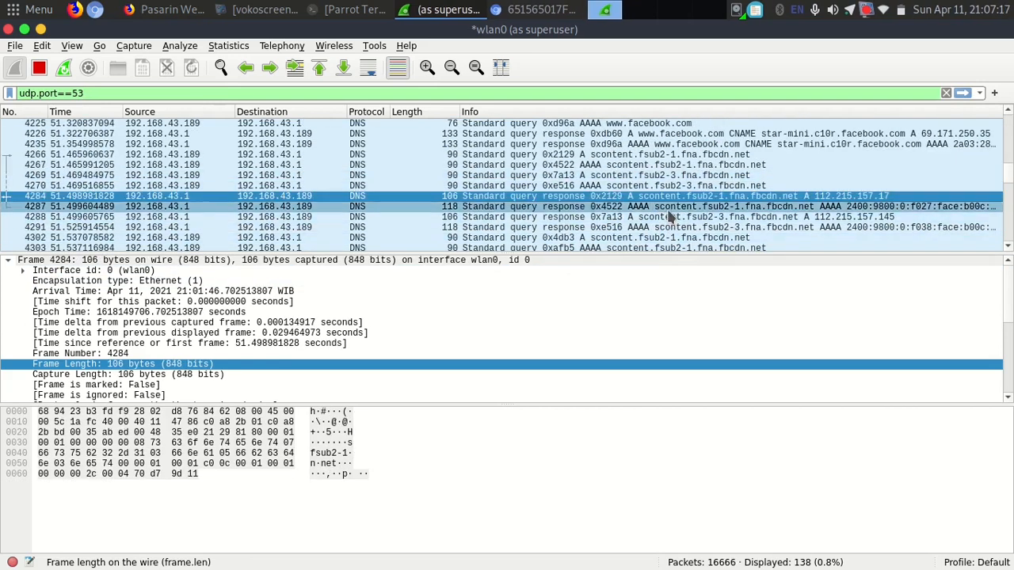
key("Down")
key("Down")
key("Down")
left_click(361, 218)
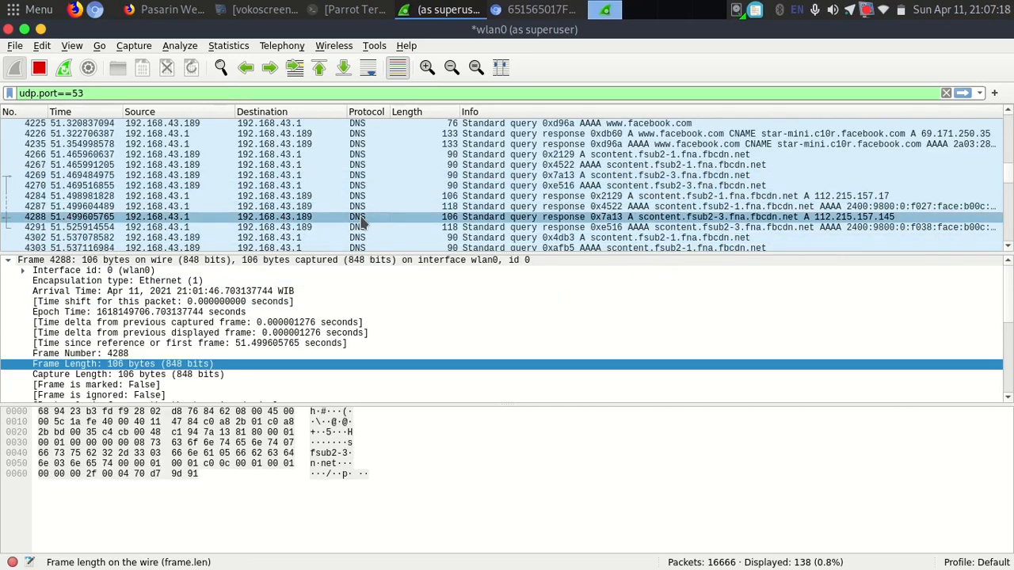
double_click(631, 200)
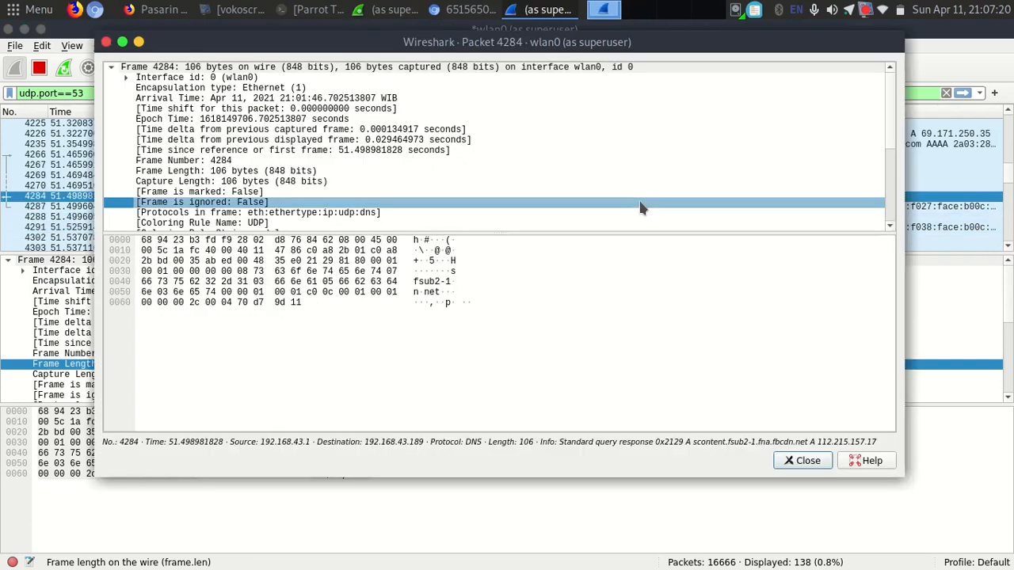
left_click(815, 459)
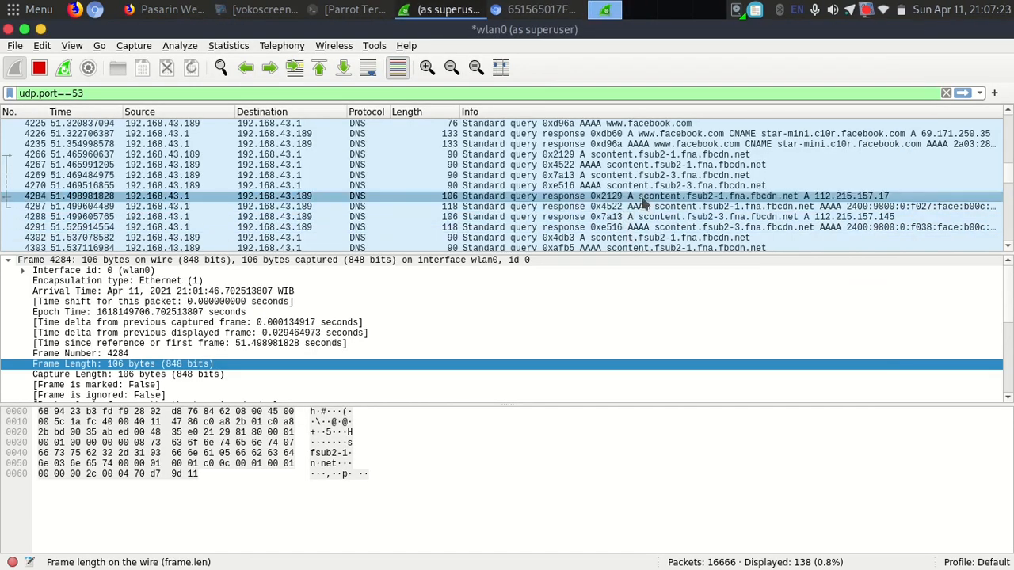
left_click(624, 206)
left_click(625, 166)
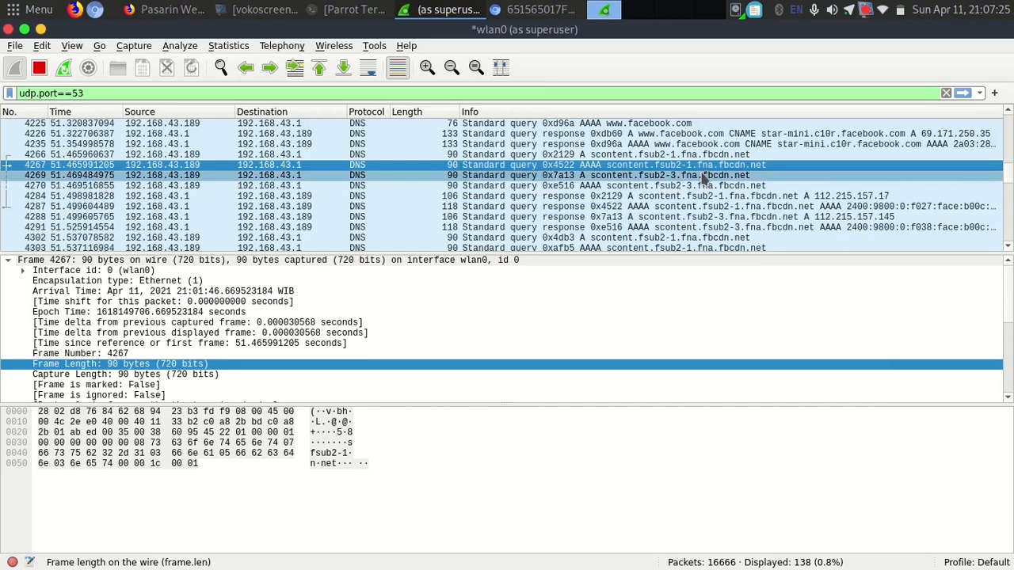
- Inspect the earlier DNS packets, selecting web.facebook.com response 1168, pasarin.id query 196 and web.facebook.com query 1163
scroll(625, 168, "up", 15)
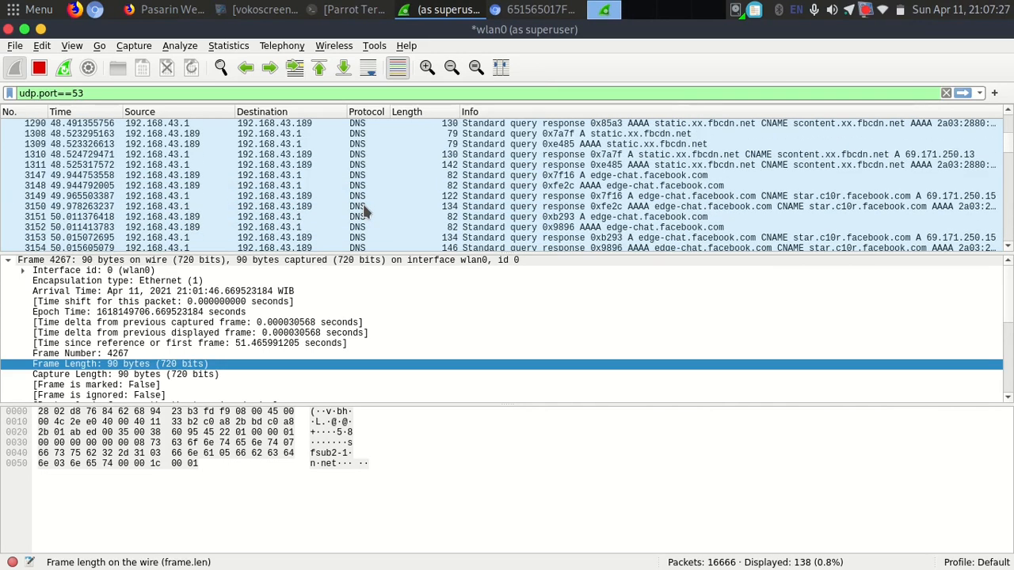
left_click(625, 166)
scroll(625, 168, "up", 5)
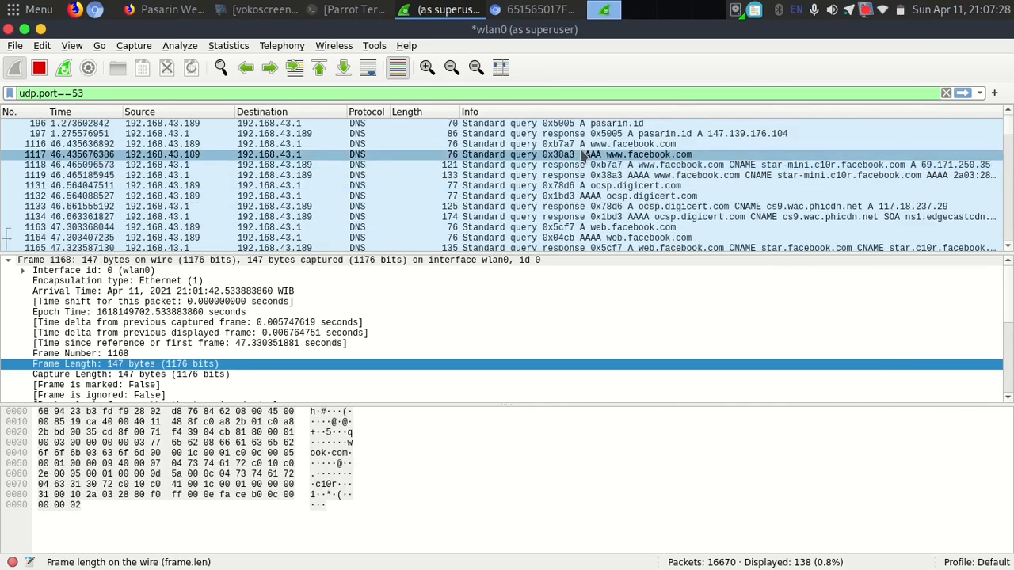
left_click(599, 125)
left_click(633, 227)
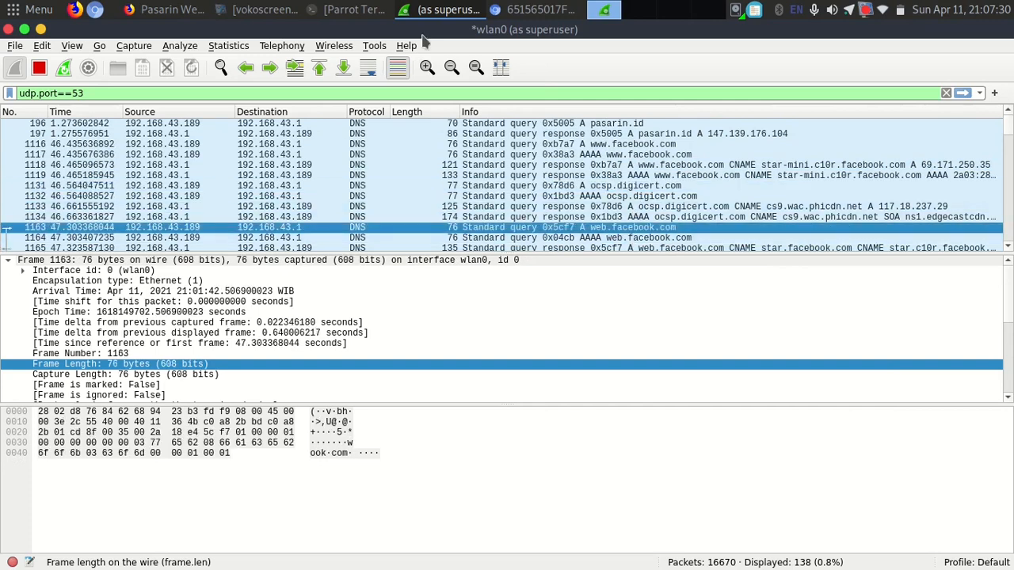
mouse_move(513, 16)
left_click(250, 14)
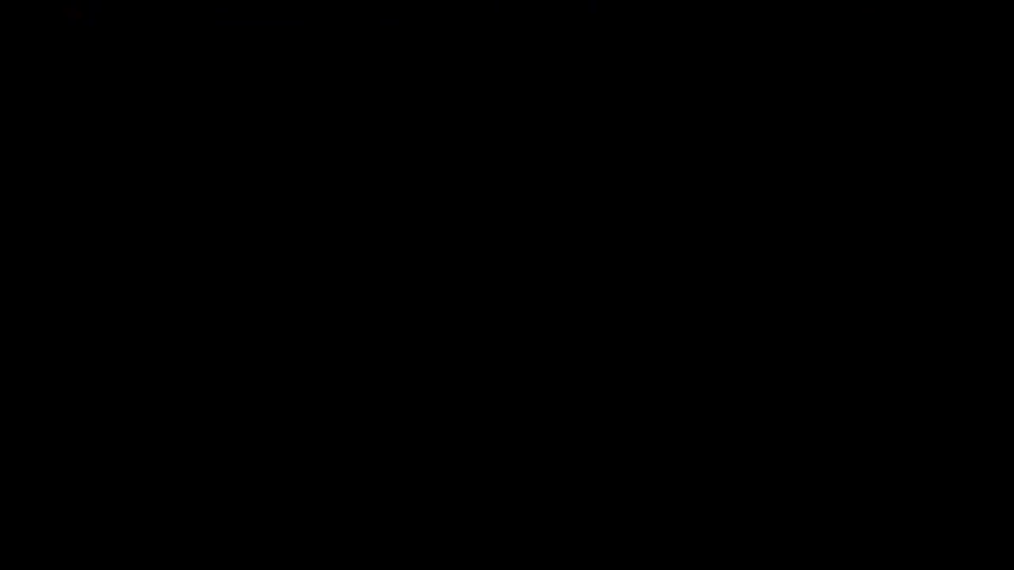